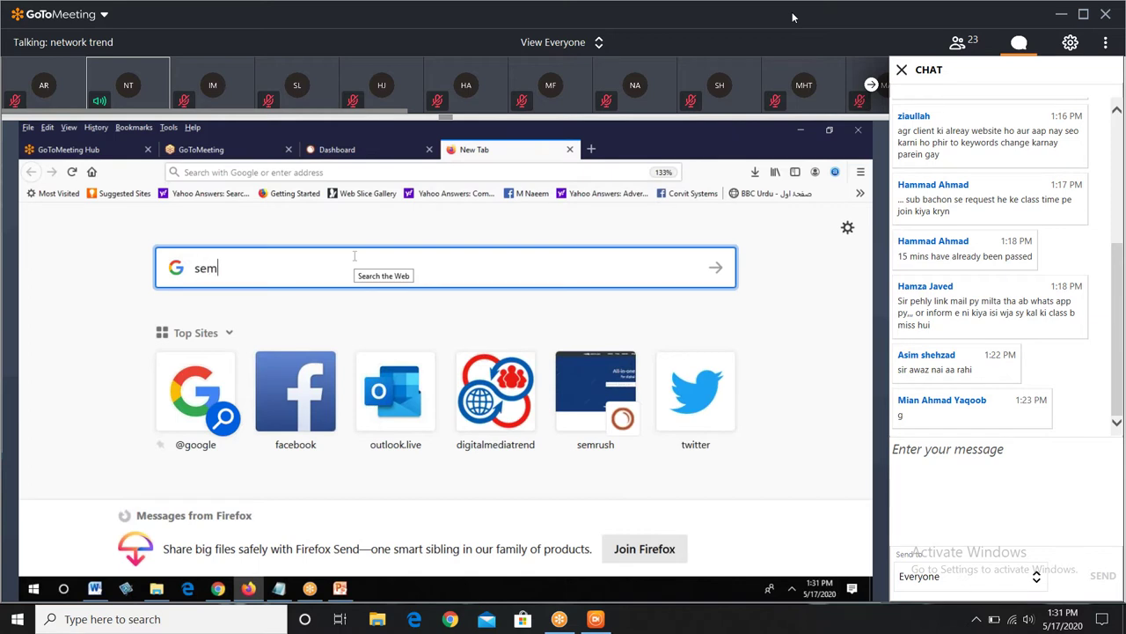
- Search Google for semrush
key("Return")
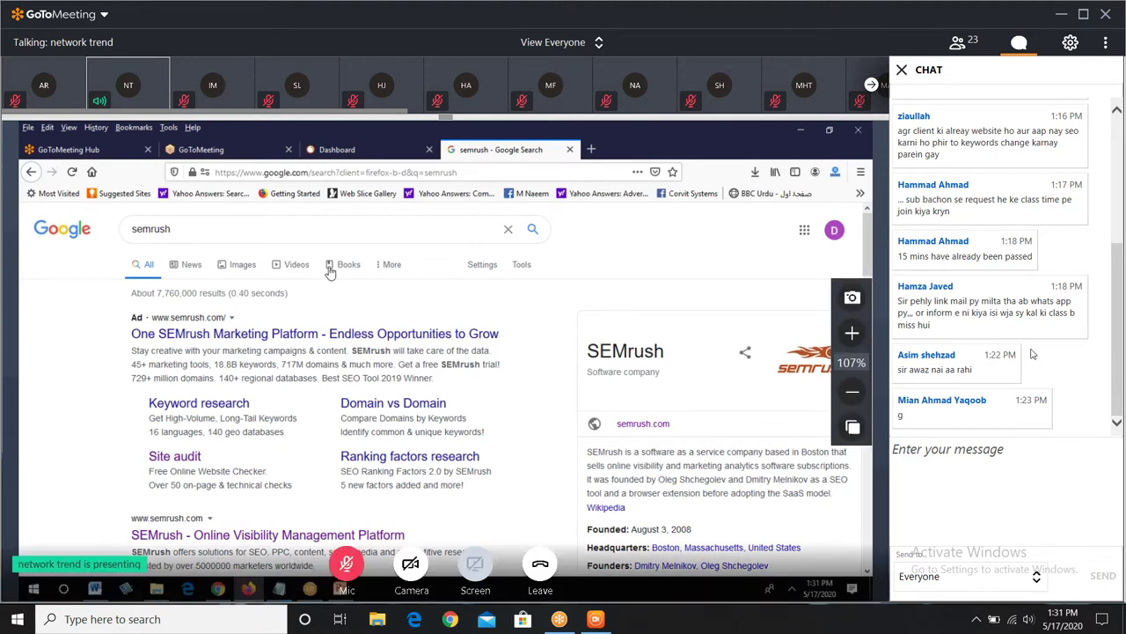
- Check the OneDrive file sync status and return to the meeting window
left_click(975, 620)
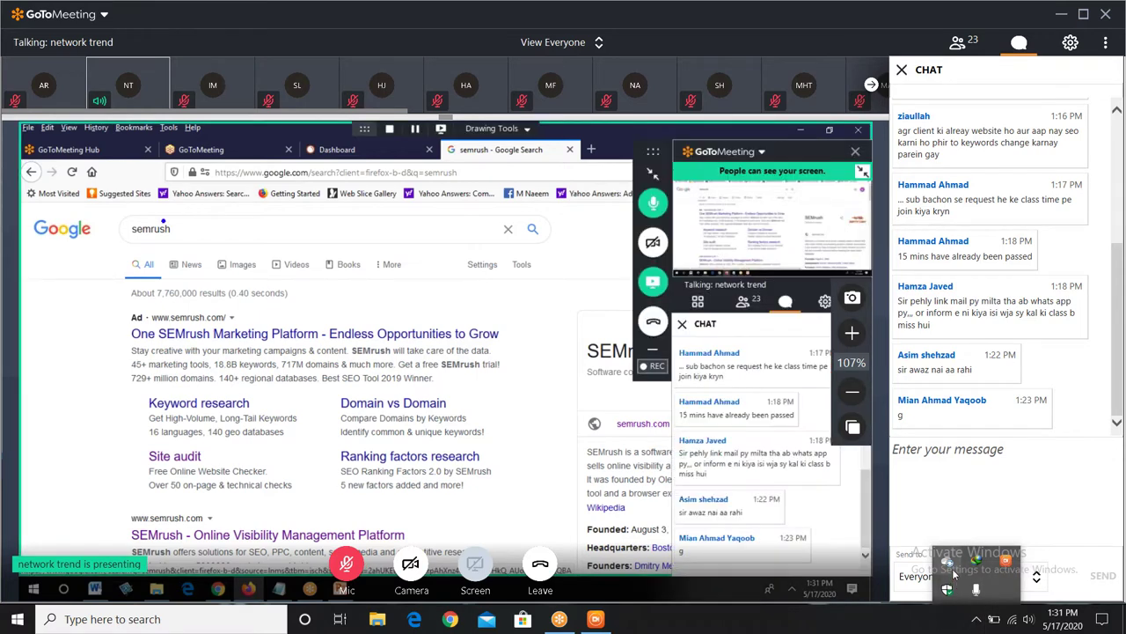
left_click(949, 563)
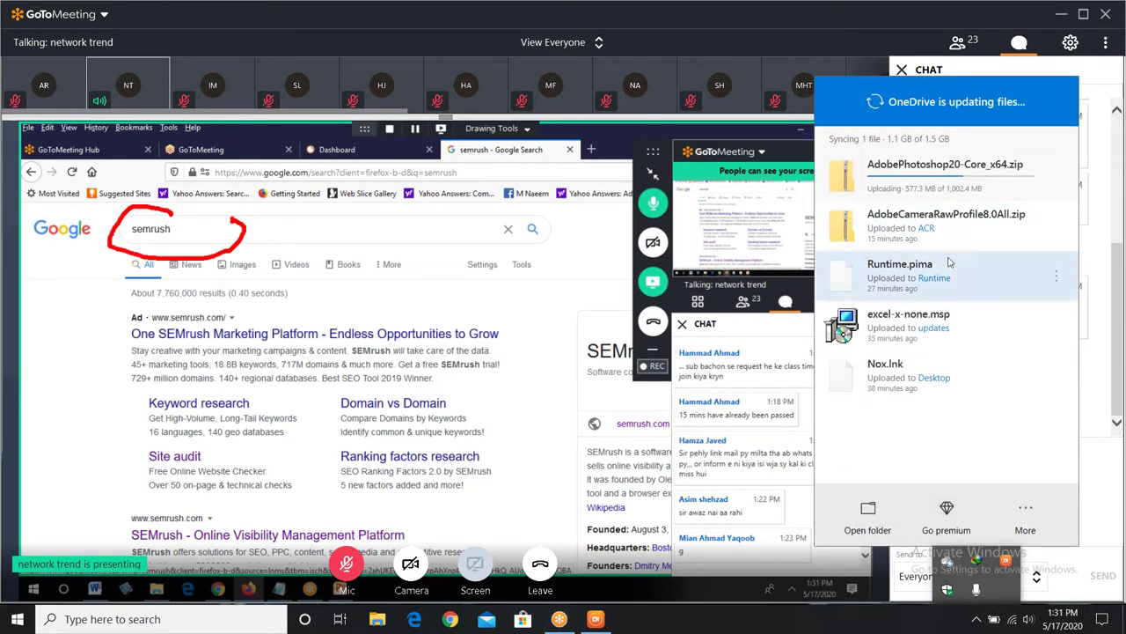
left_click(974, 619)
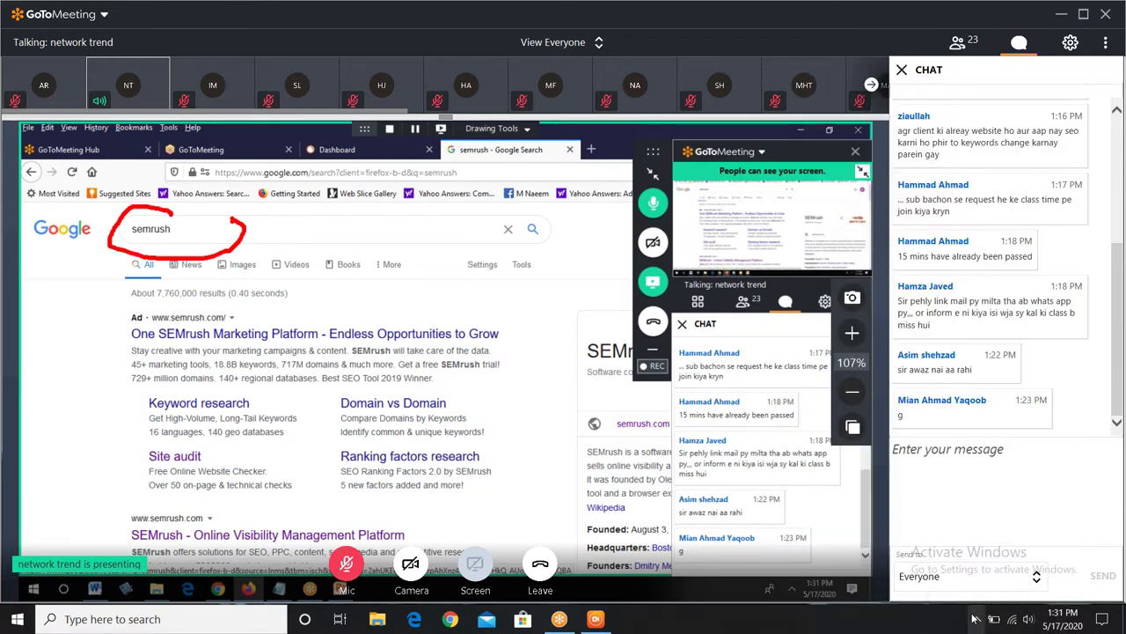
left_click(656, 14)
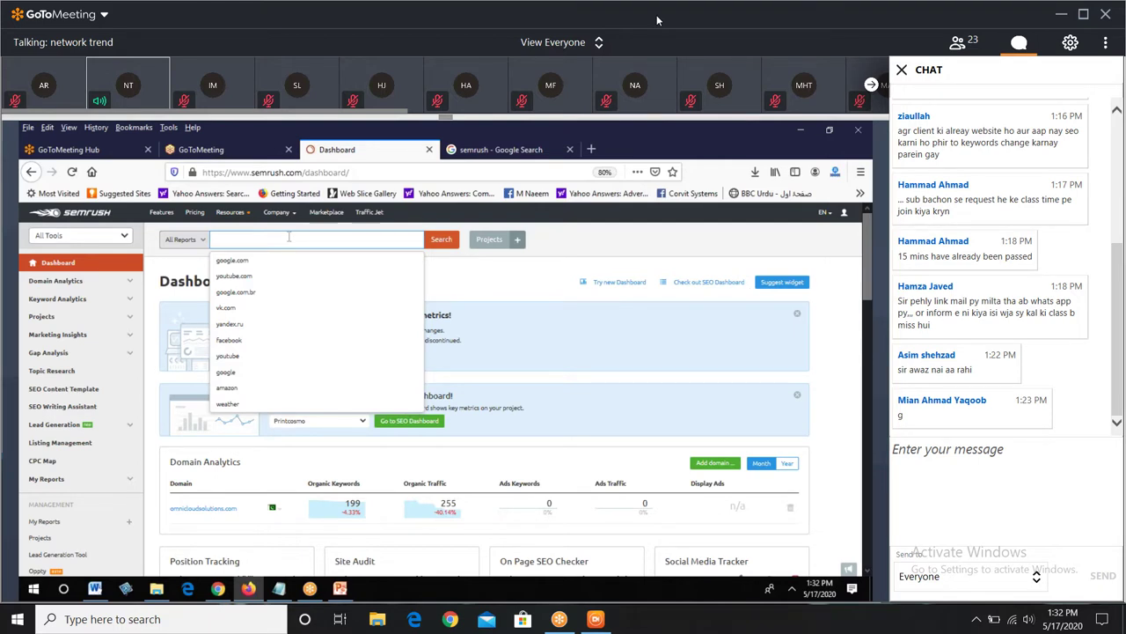
type("www.d")
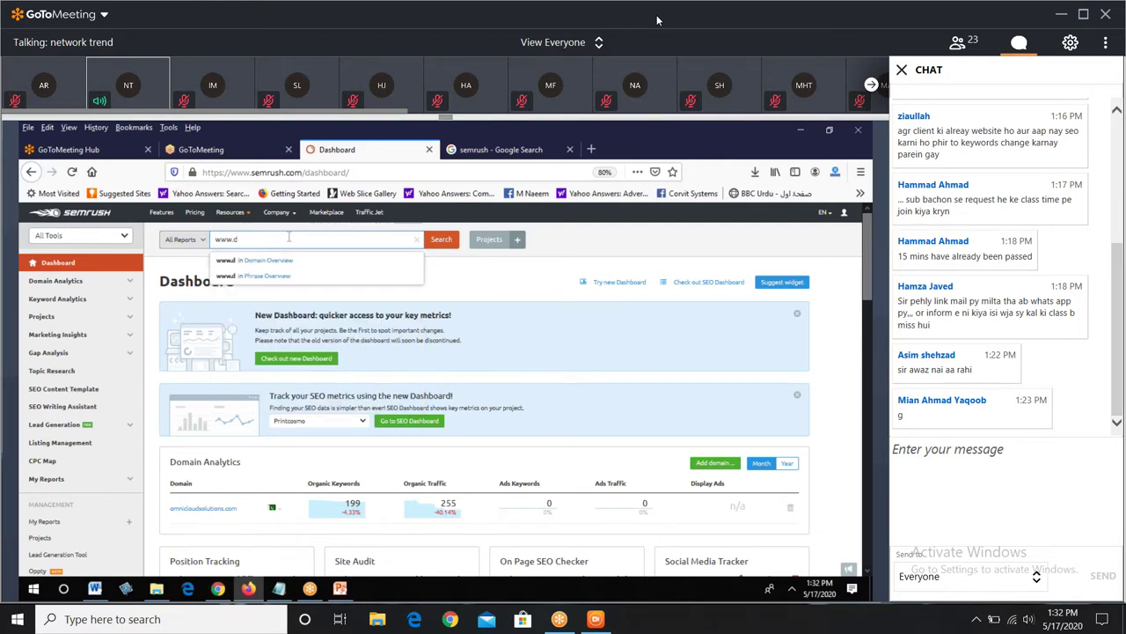
type("igitalmarke")
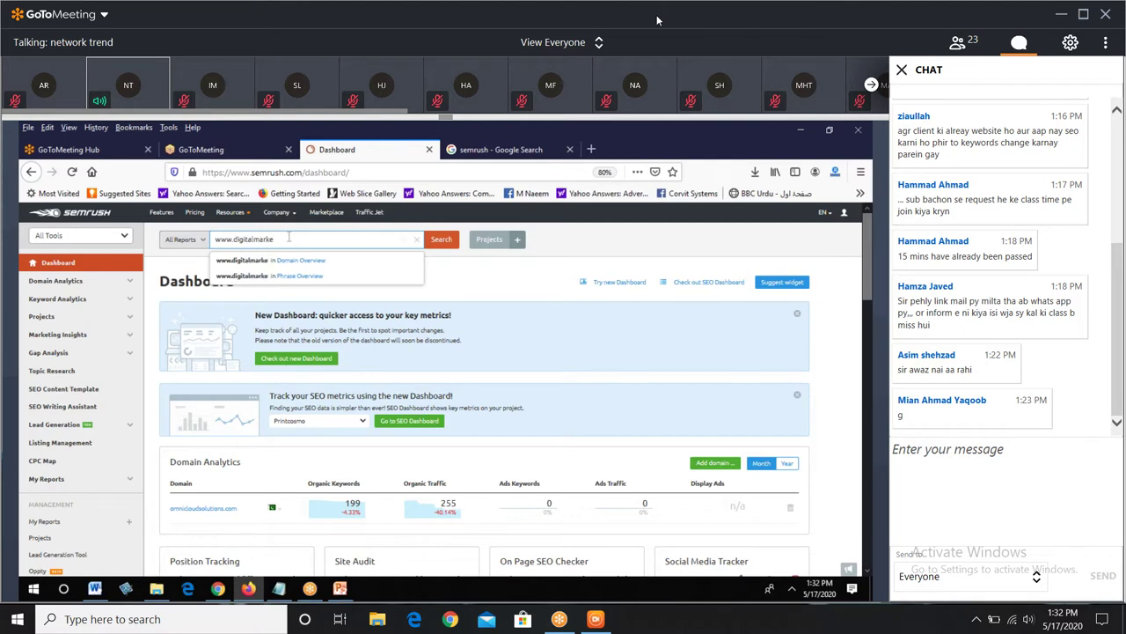
type("tinglahore.com")
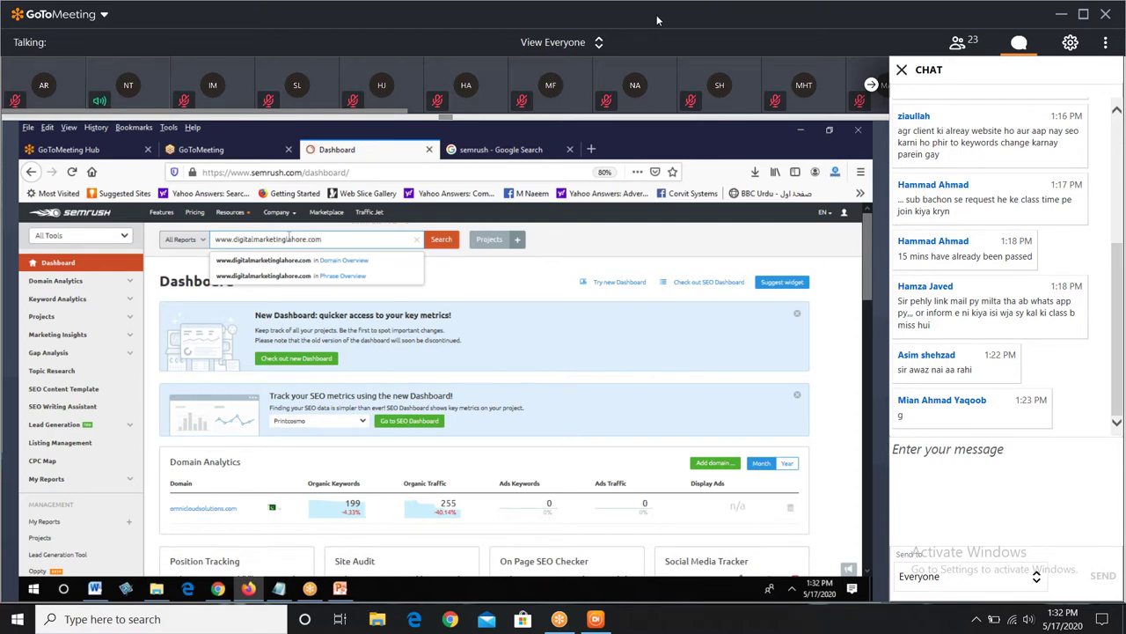
left_click(437, 249)
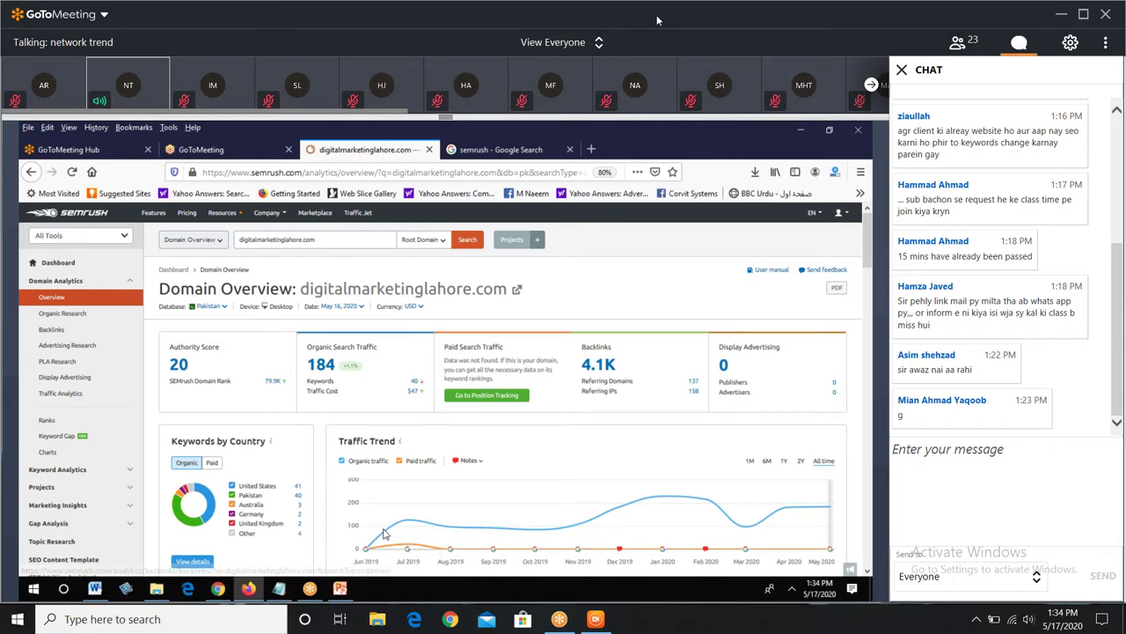
- Examine the traffic trend for digitalmarketinglahore.com and open the detailed list of its top organic keywords
mouse_move(378, 533)
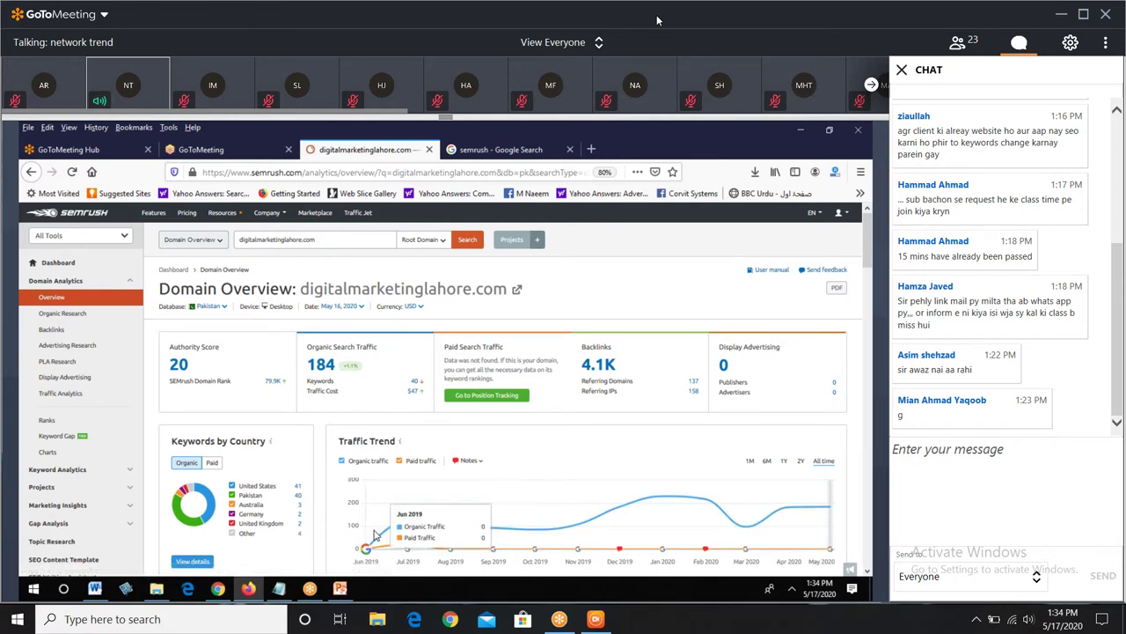
scroll(392, 429, "down", 3)
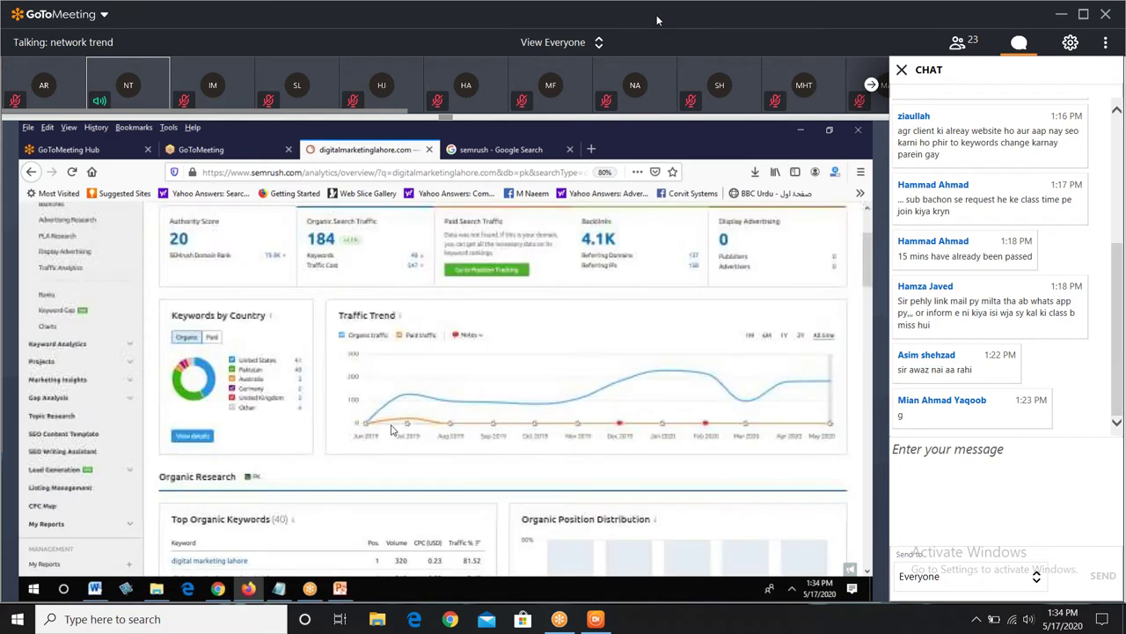
scroll(393, 429, "down", 3)
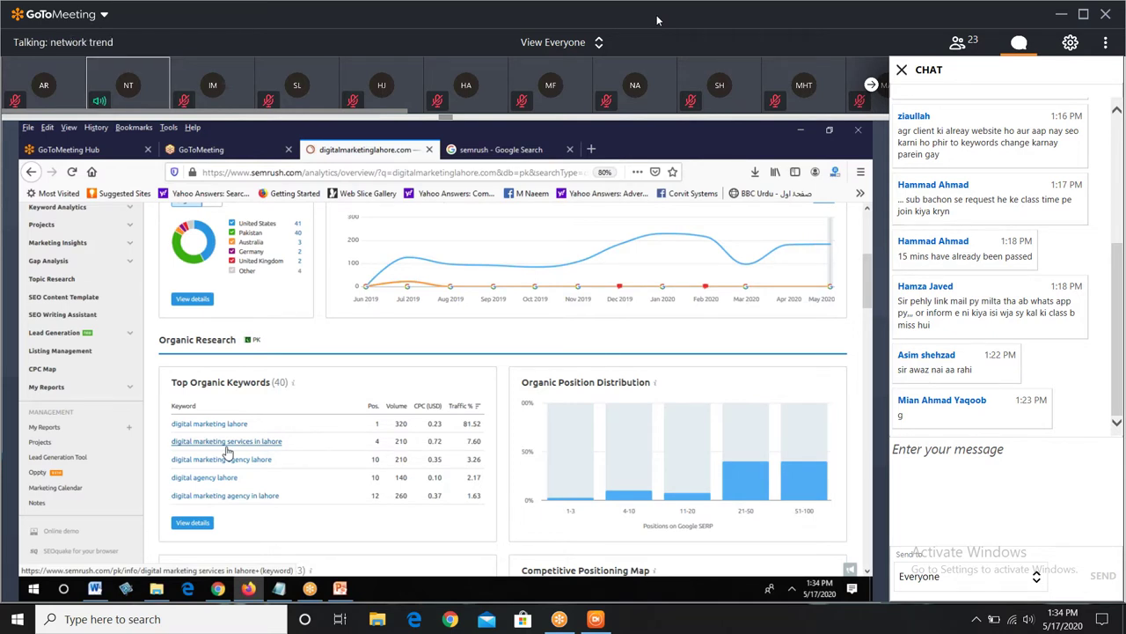
left_click(196, 528)
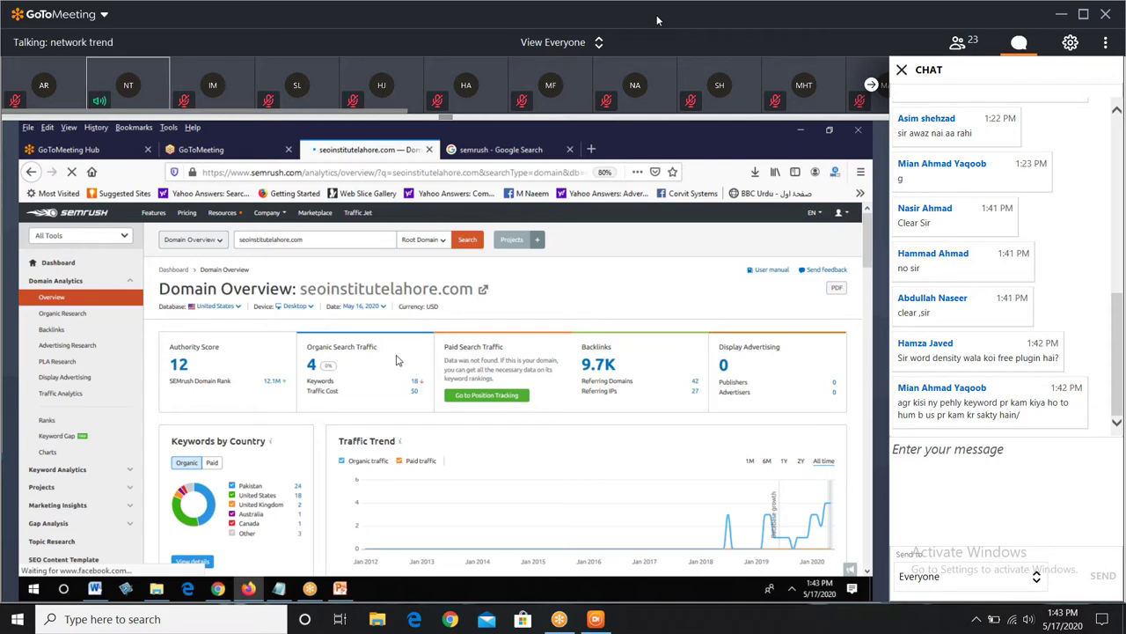
- Review the organic keywords and competitors of seoinstitutelahore.com, and open the domain overview of its competitor digitalmedialine.com
scroll(396, 360, "down", 4)
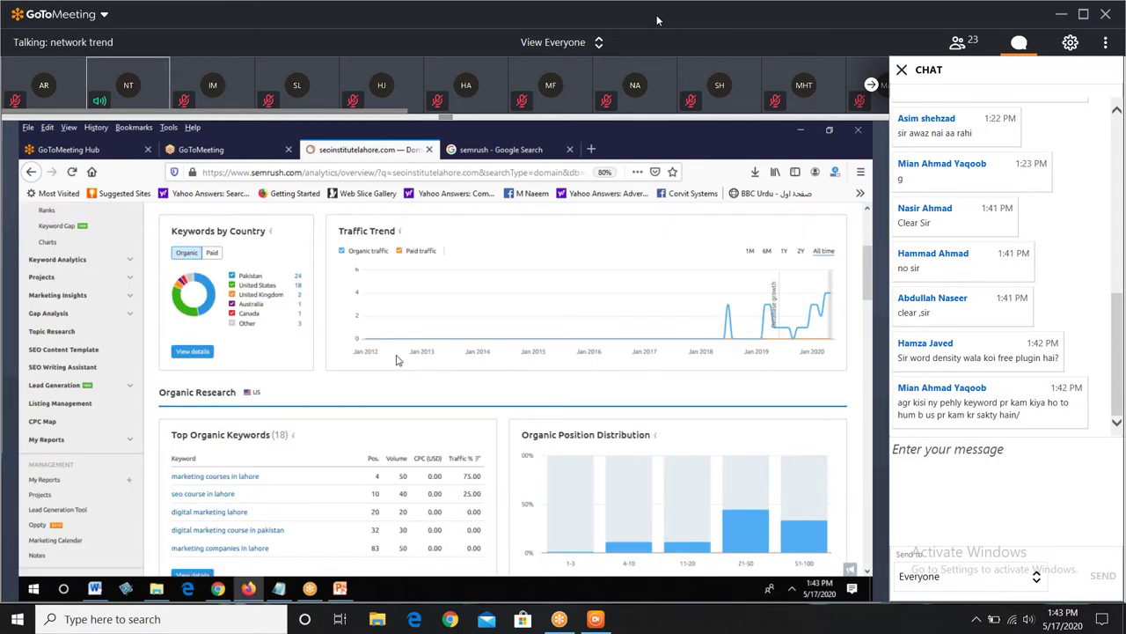
scroll(396, 360, "down", 2)
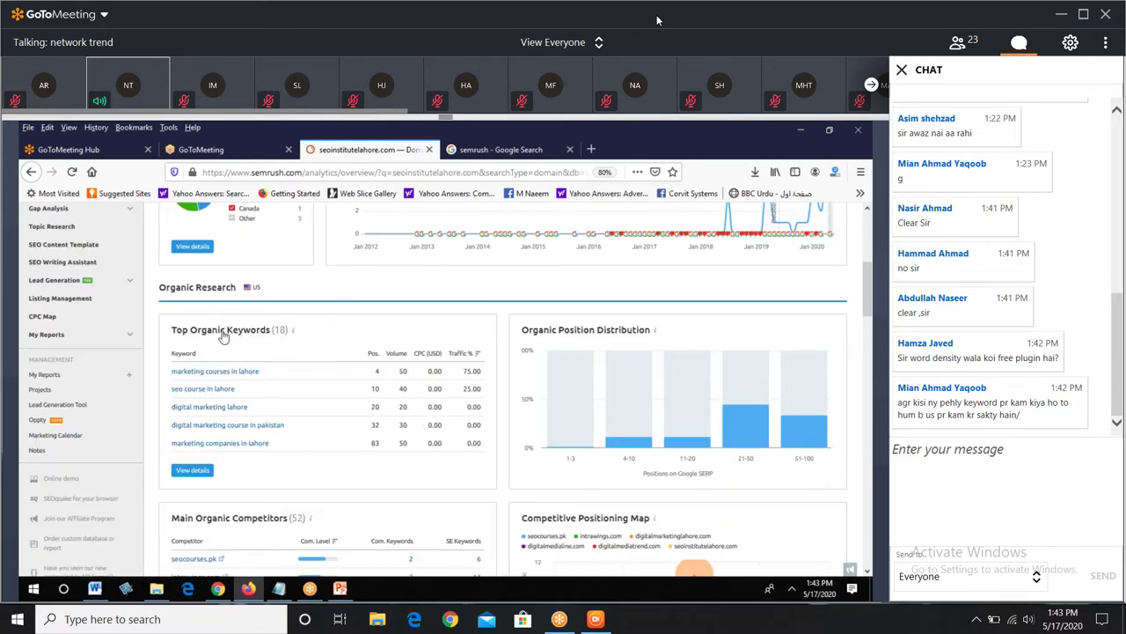
scroll(224, 337, "down", 3)
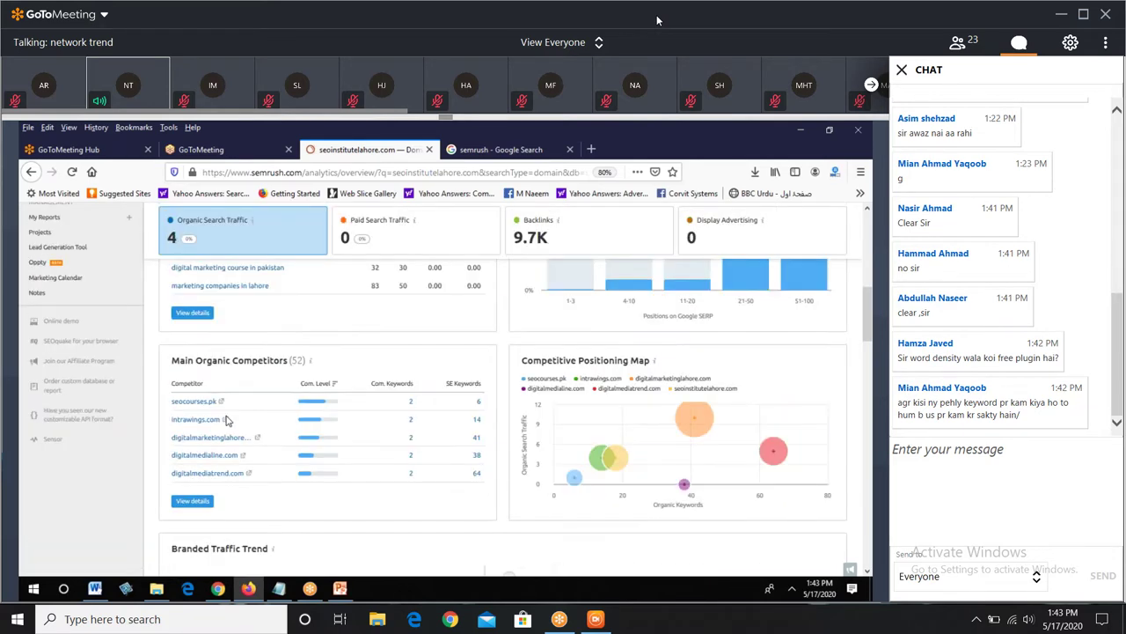
left_click(209, 457)
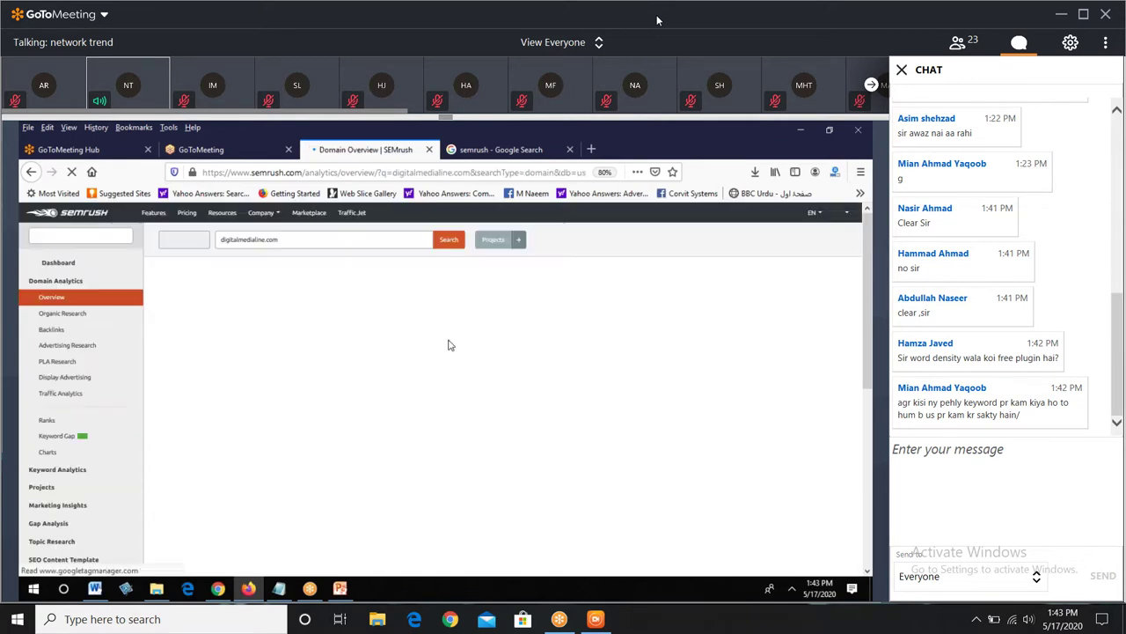
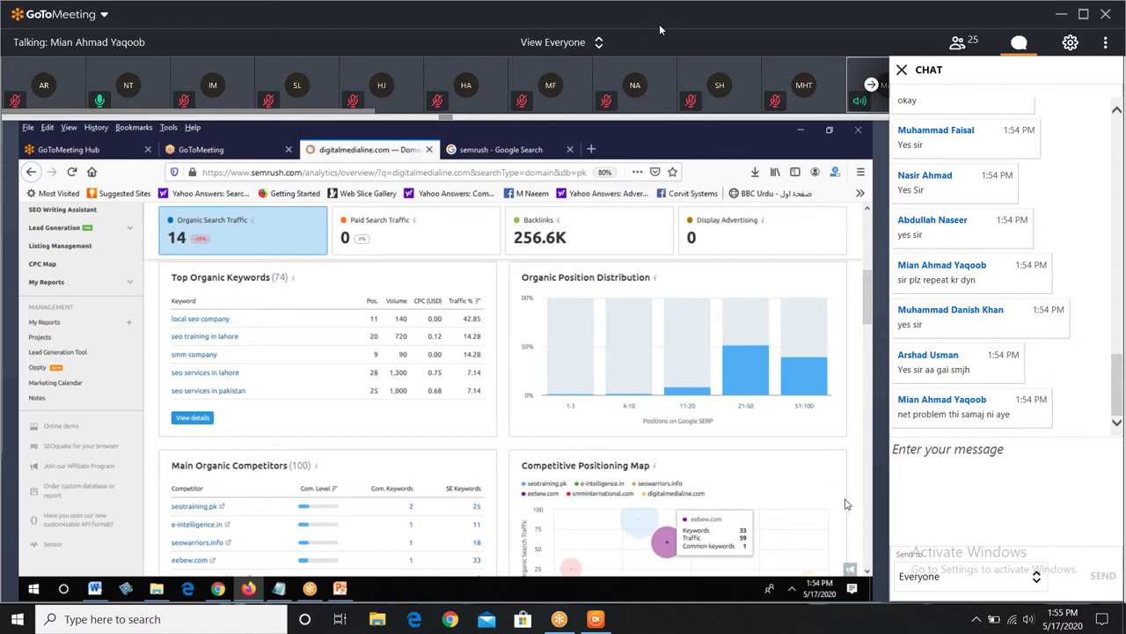
mouse_move(719, 94)
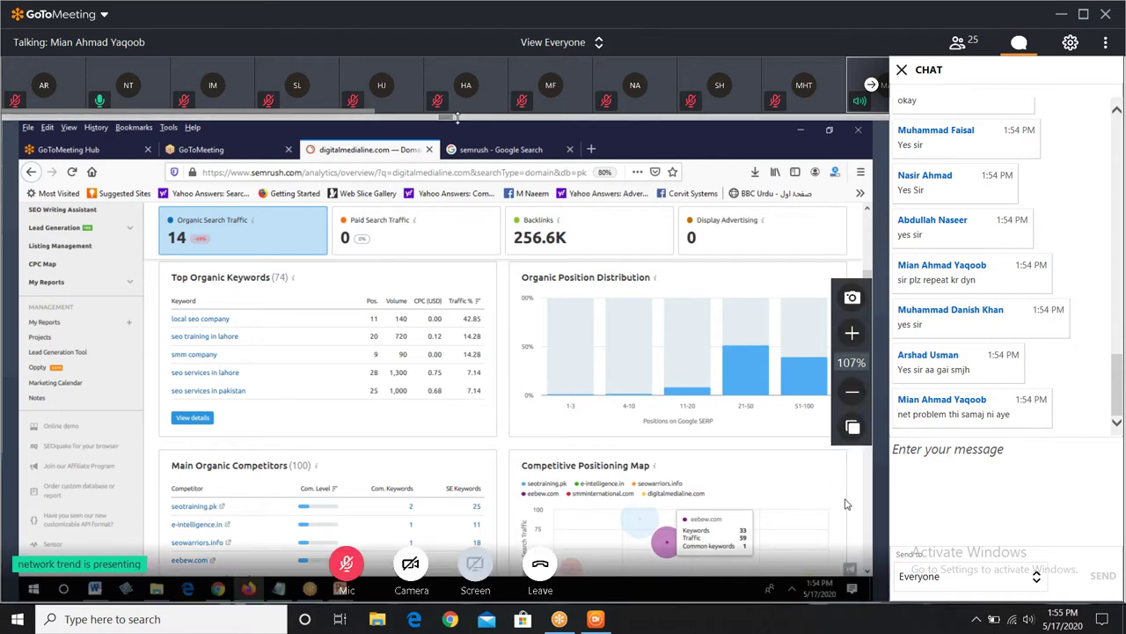
left_click_drag(352, 112, 240, 112)
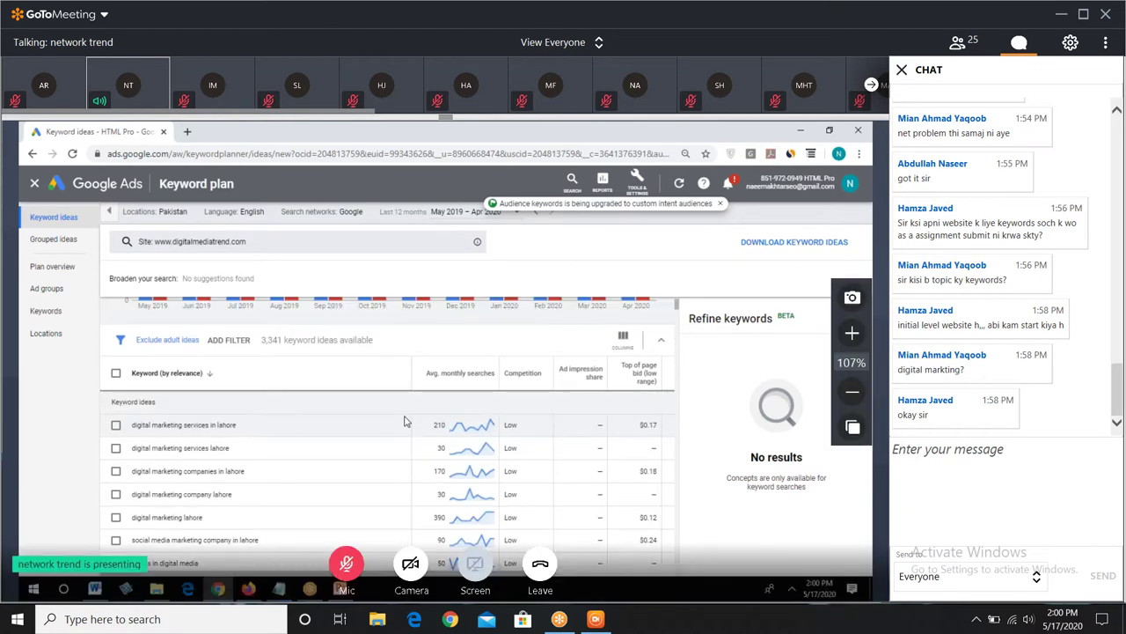
left_click(980, 619)
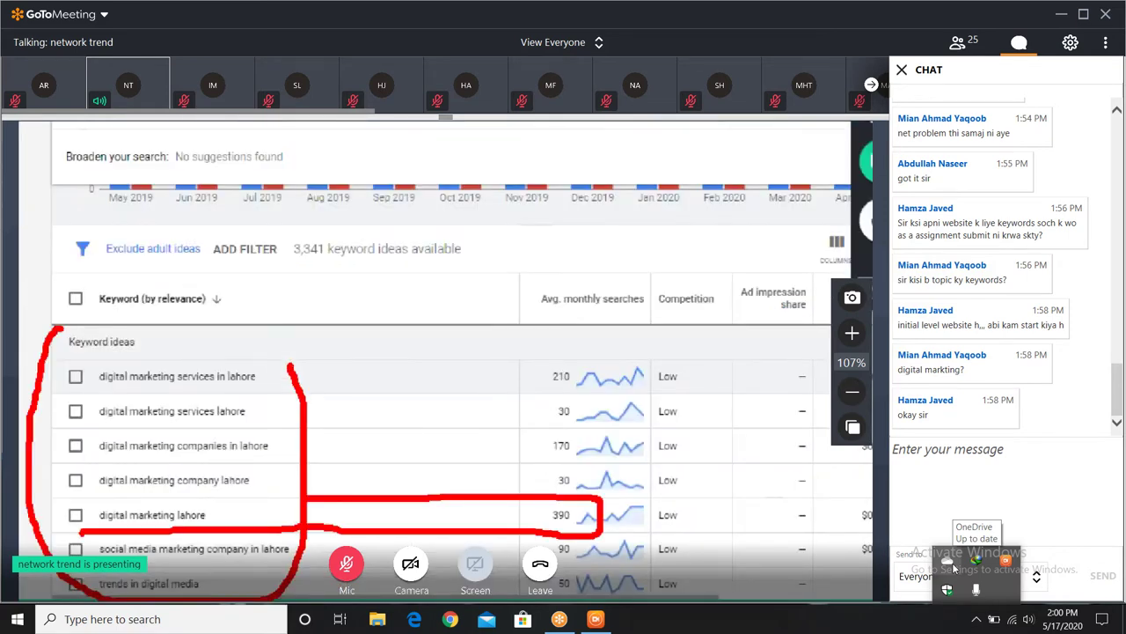
left_click(977, 619)
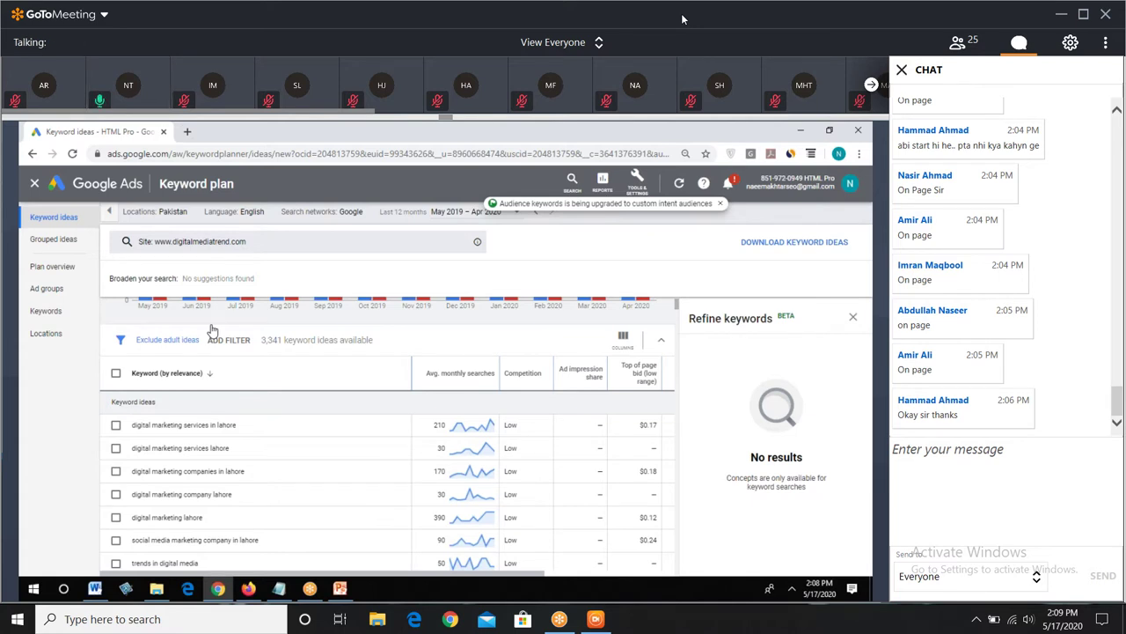
- Shrink the meeting's participant strip to give the shared screen more room
mouse_move(739, 260)
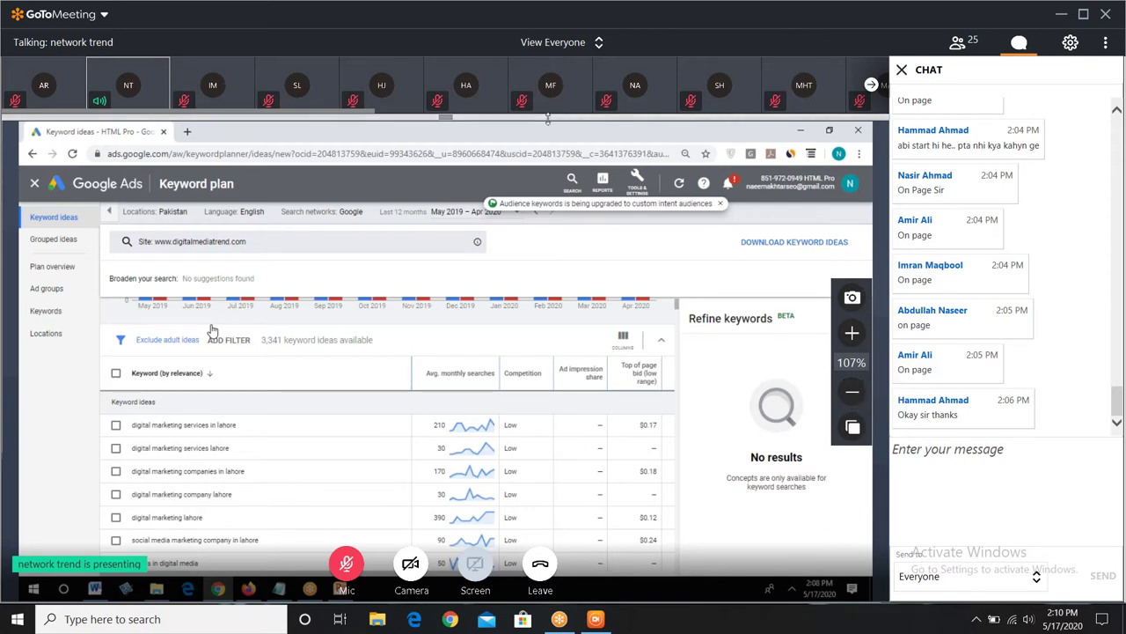
left_click_drag(549, 117, 546, 102)
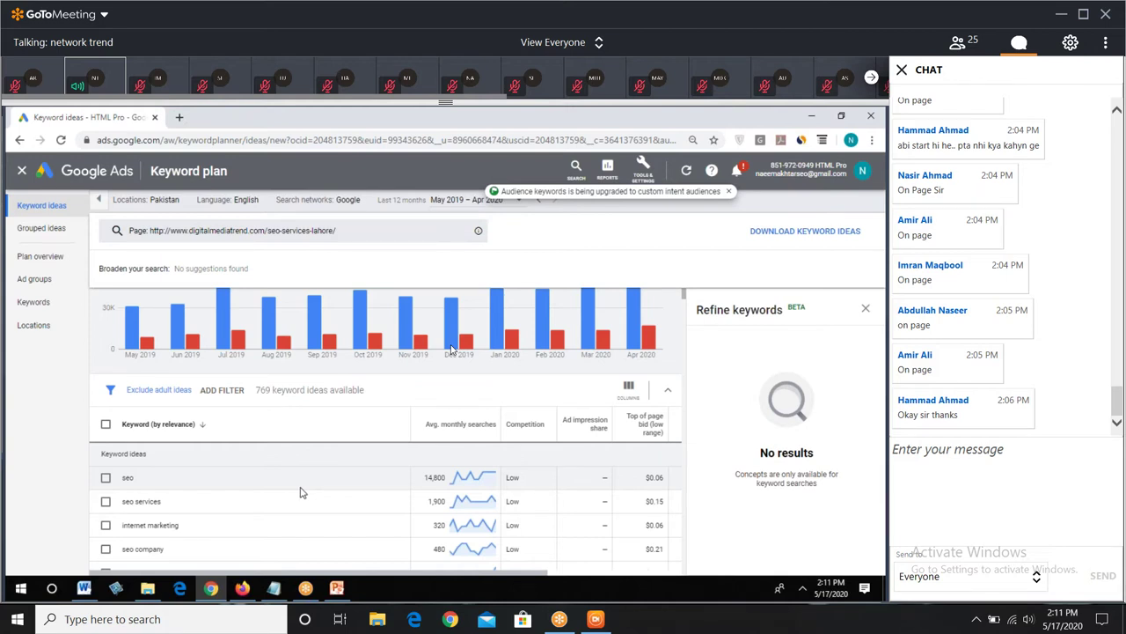
- Examine the average monthly searches of the keyword ideas for the seo-services-lahore page and read the explanation of the Competition column
scroll(299, 492, "down", 1)
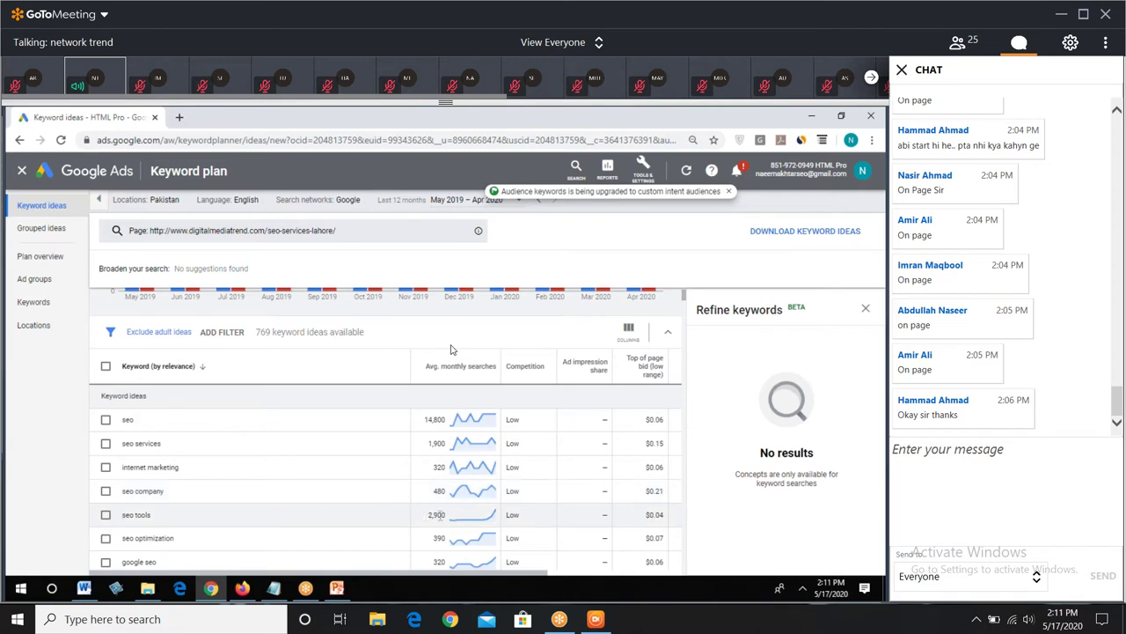
left_click_drag(427, 514, 444, 517)
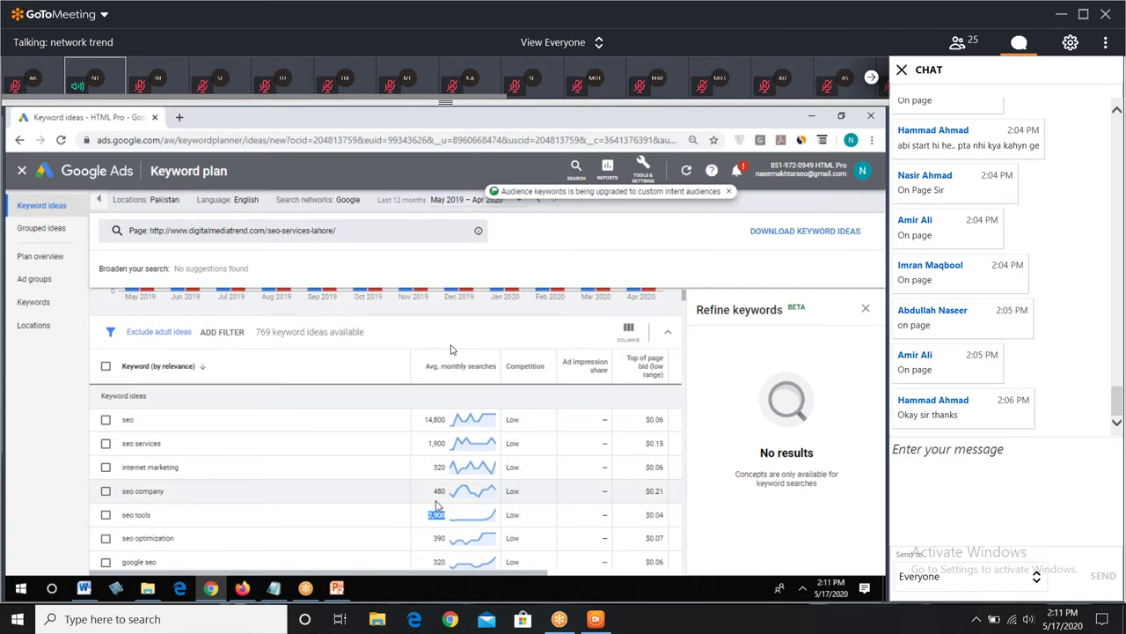
scroll(434, 506, "down", 2)
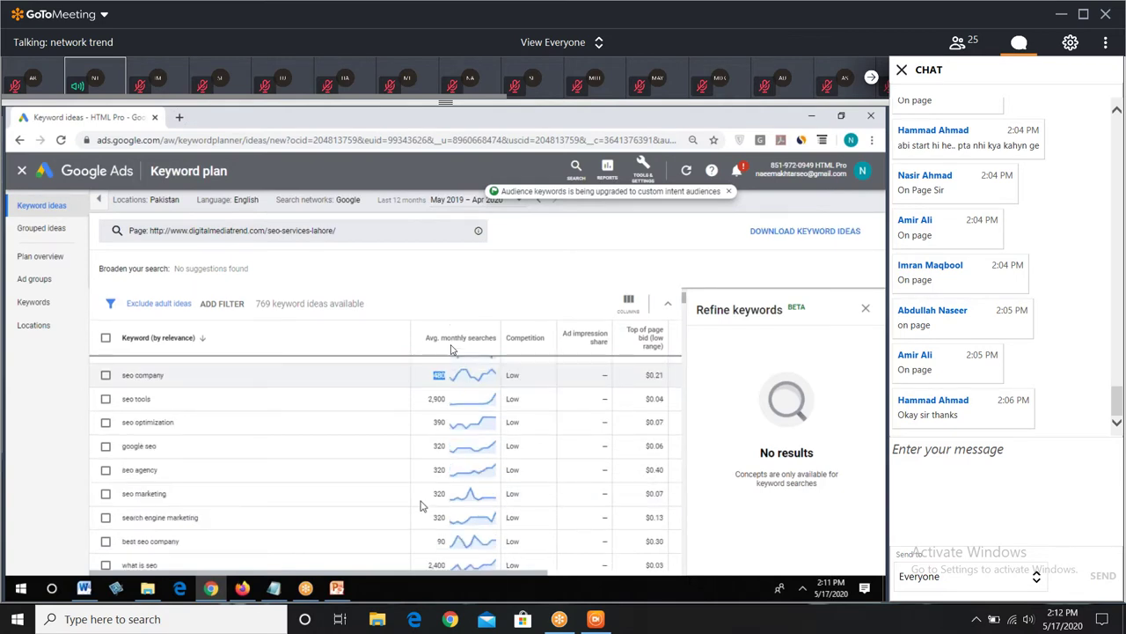
scroll(421, 506, "down", 5)
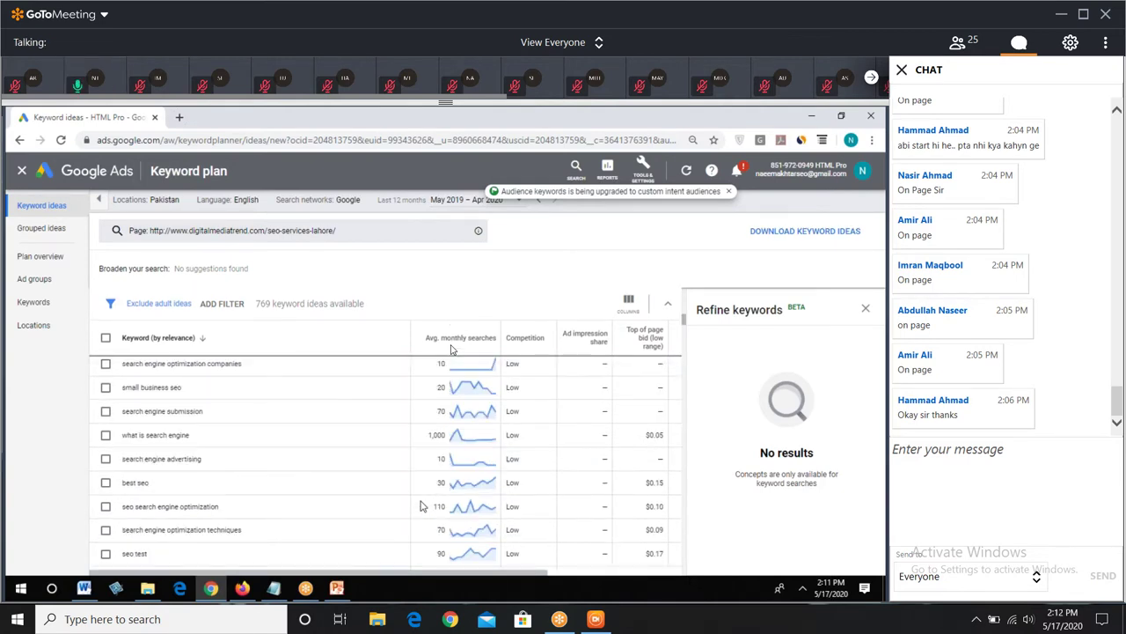
scroll(421, 506, "down", 3)
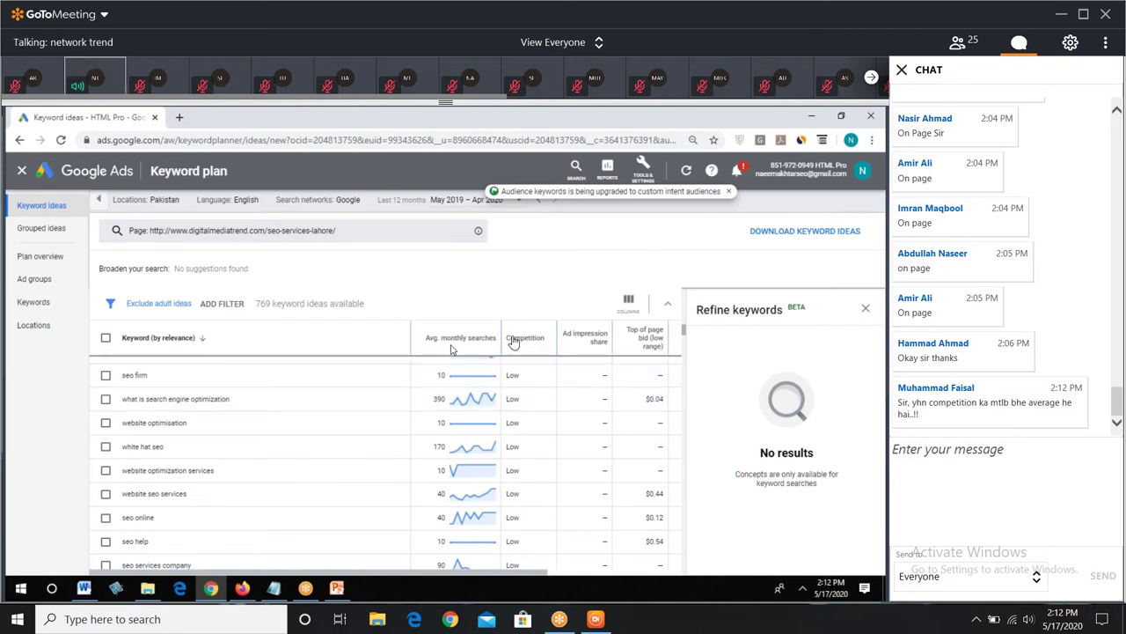
mouse_move(515, 342)
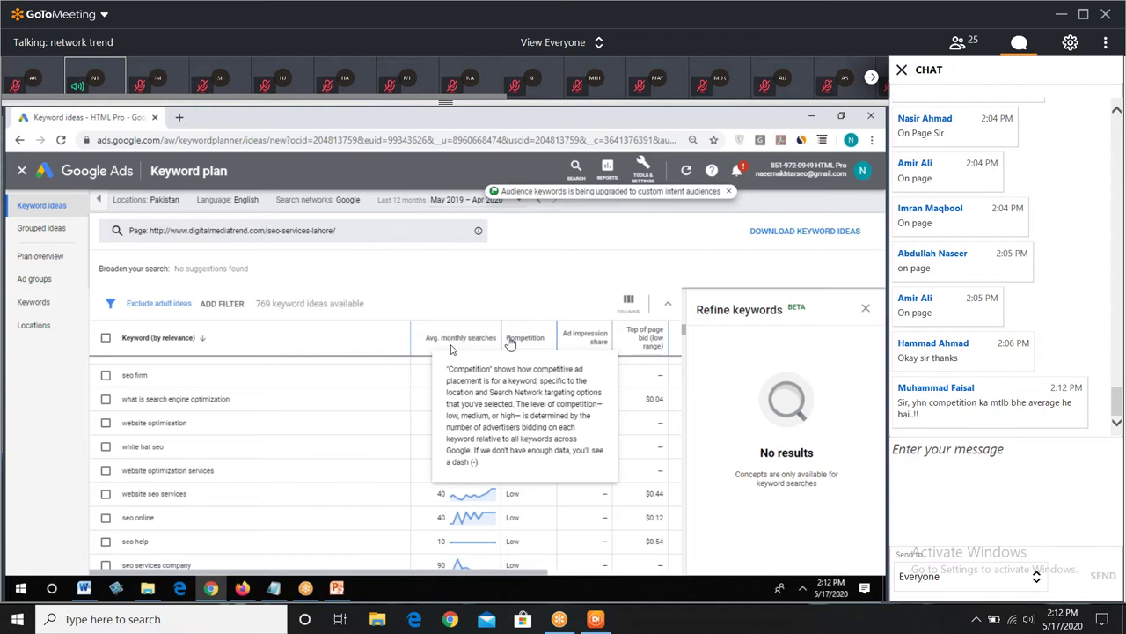
- Annotate the keyword table in red with a tick above Competition and outlines around its Low ratings and the keyword names
left_click_drag(525, 310, 543, 298)
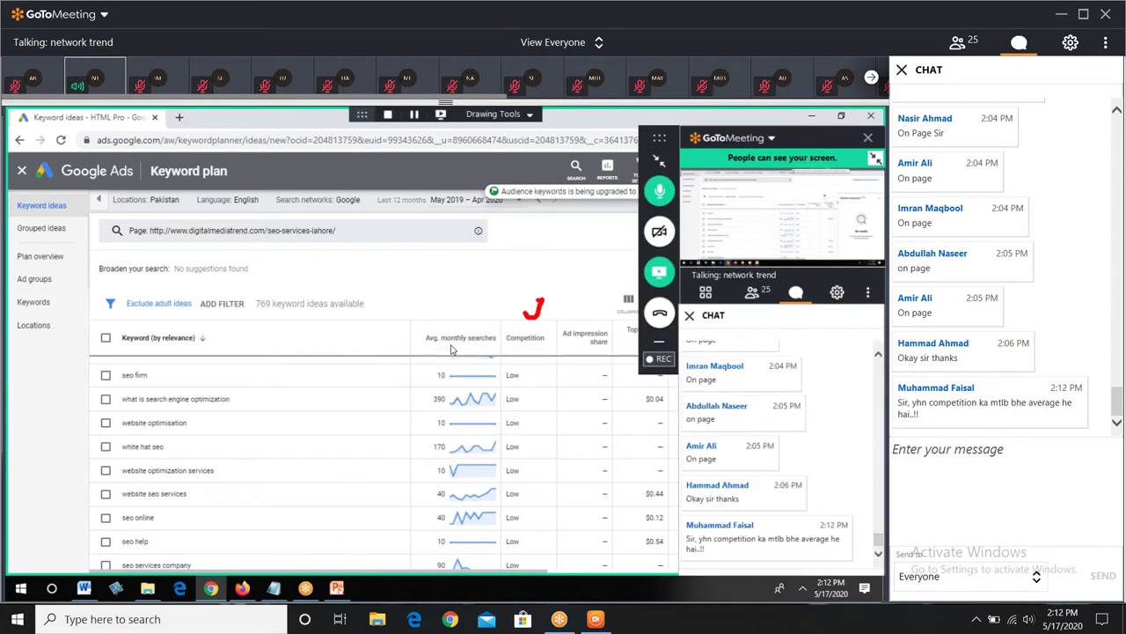
mouse_move(532, 352)
left_mouse_down()
mouse_move(553, 570)
mouse_move(518, 581)
mouse_move(503, 556)
mouse_move(491, 387)
mouse_move(534, 354)
left_mouse_up()
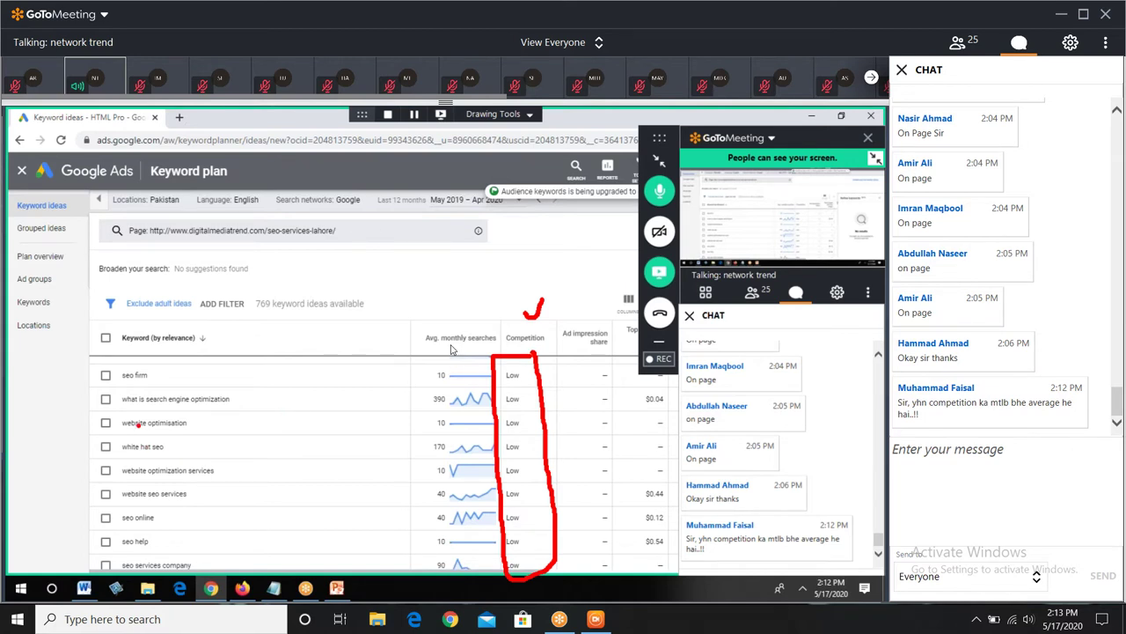
mouse_move(124, 370)
left_mouse_down()
mouse_move(116, 364)
mouse_move(85, 433)
mouse_move(81, 574)
mouse_move(147, 579)
left_mouse_up()
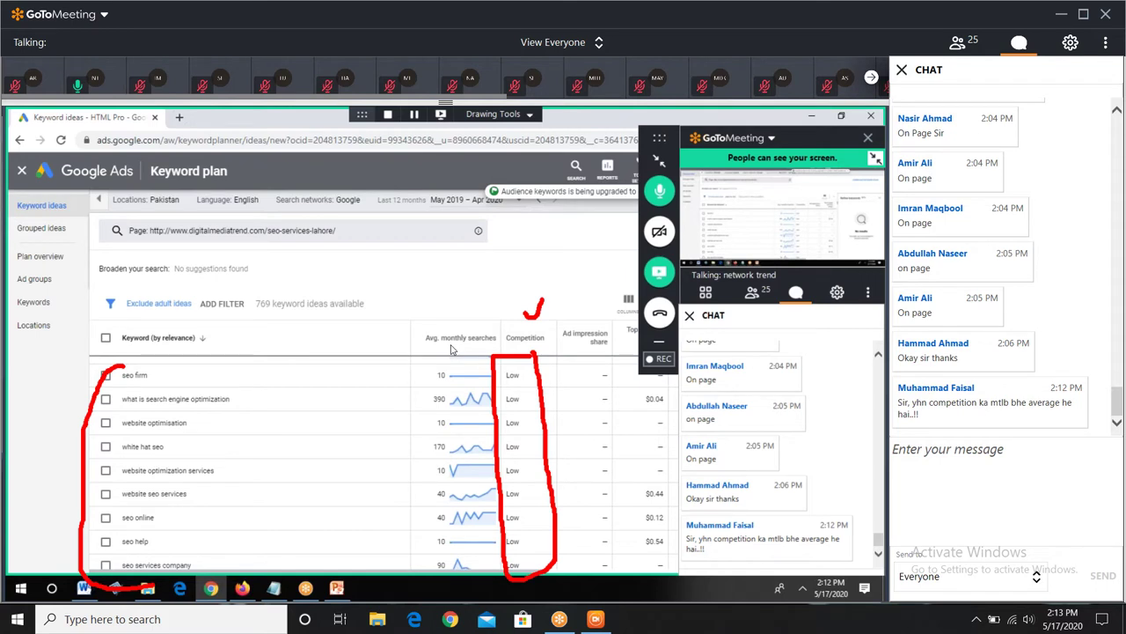
mouse_move(148, 579)
left_mouse_down()
mouse_move(185, 580)
mouse_move(248, 541)
mouse_move(261, 515)
mouse_move(267, 368)
left_mouse_up()
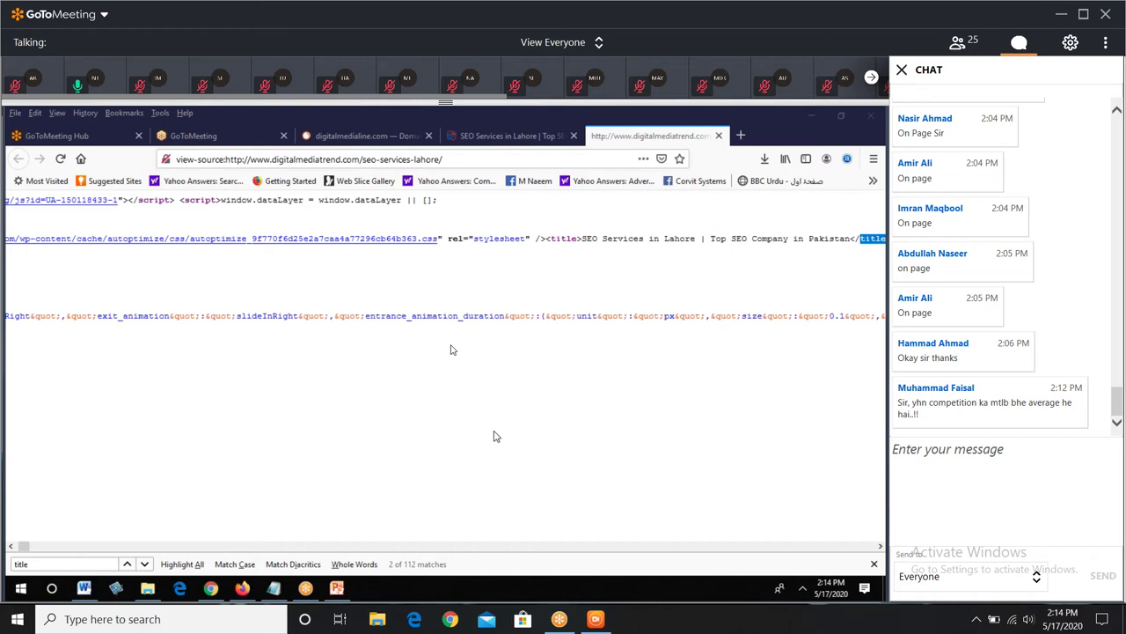
- Switch to the PowerPoint presentation on keyword research tips
left_click(336, 589)
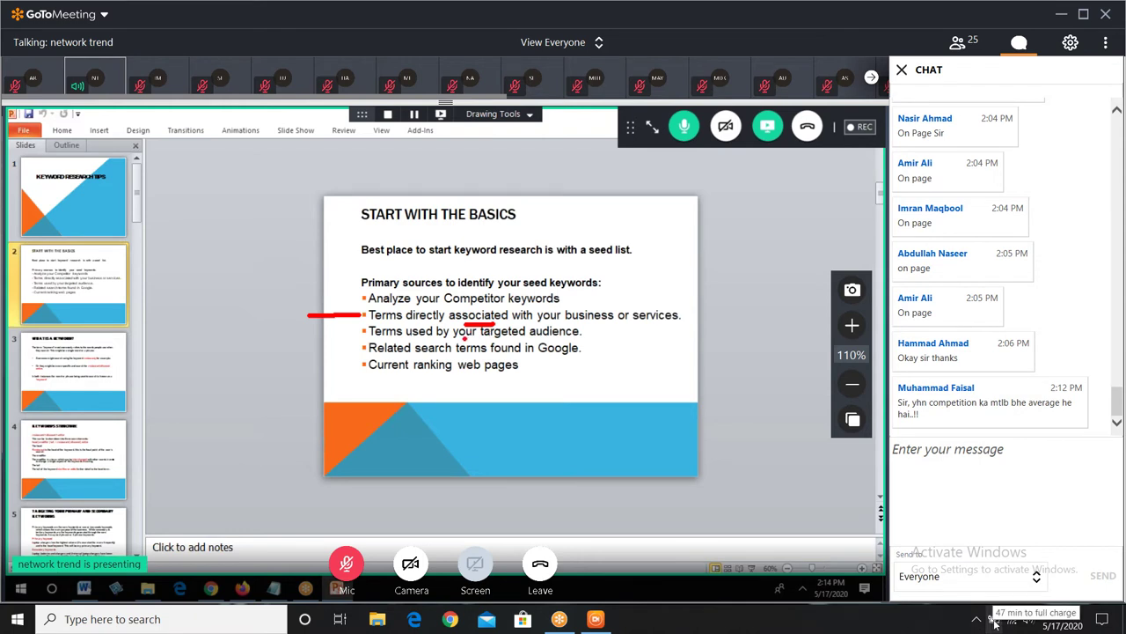
left_click(994, 621)
left_click(994, 623)
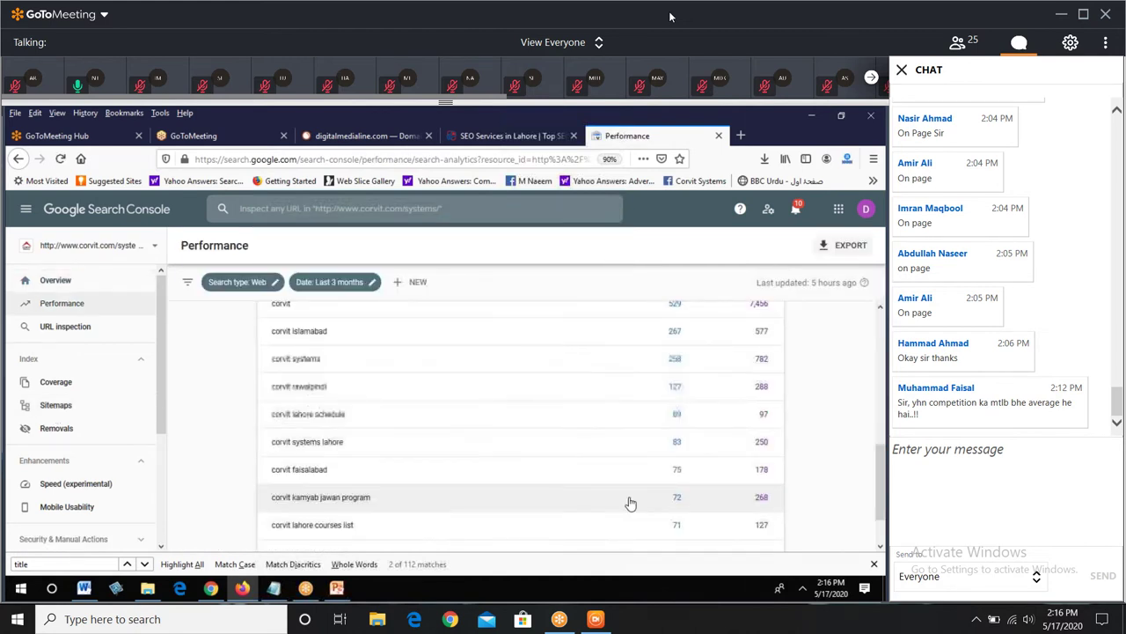
scroll(545, 423, "down", 5)
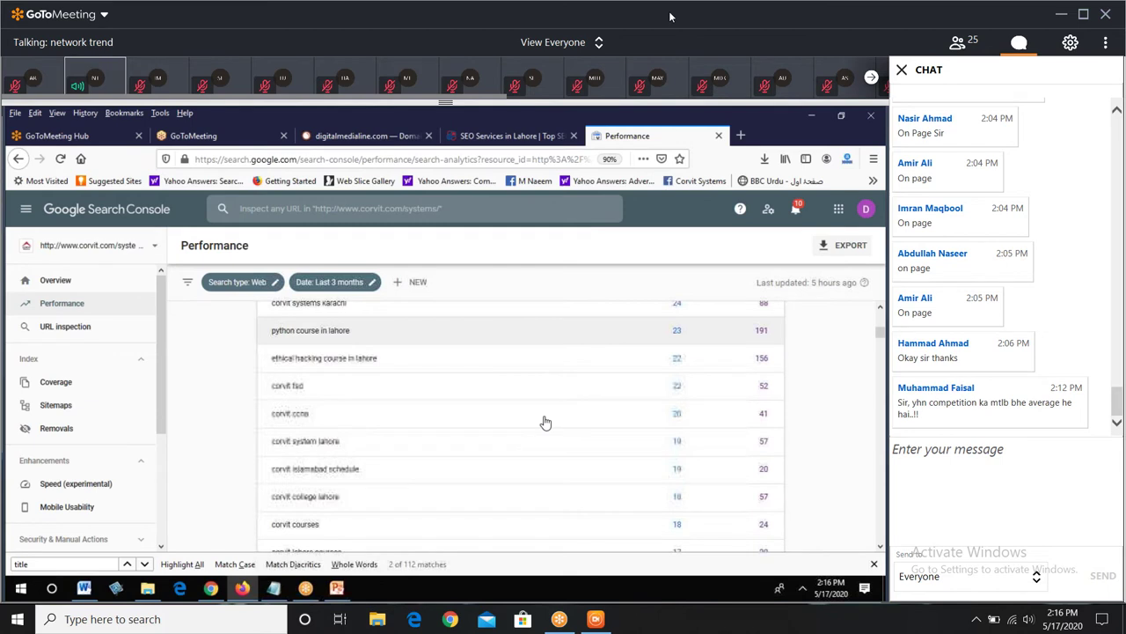
scroll(545, 422, "down", 5)
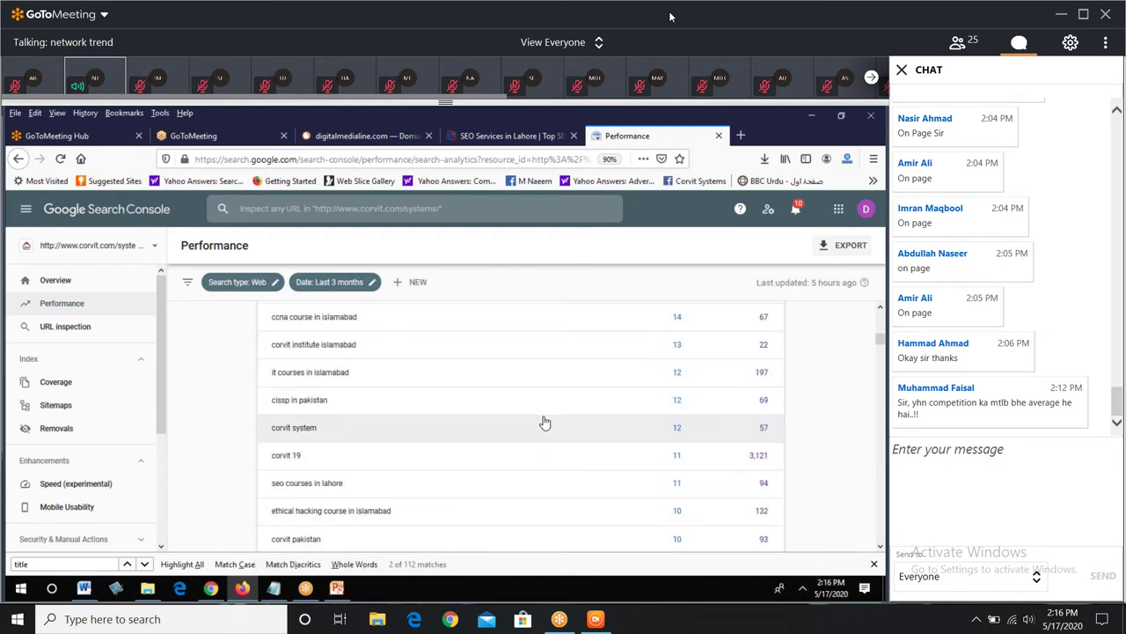
scroll(544, 422, "up", 3)
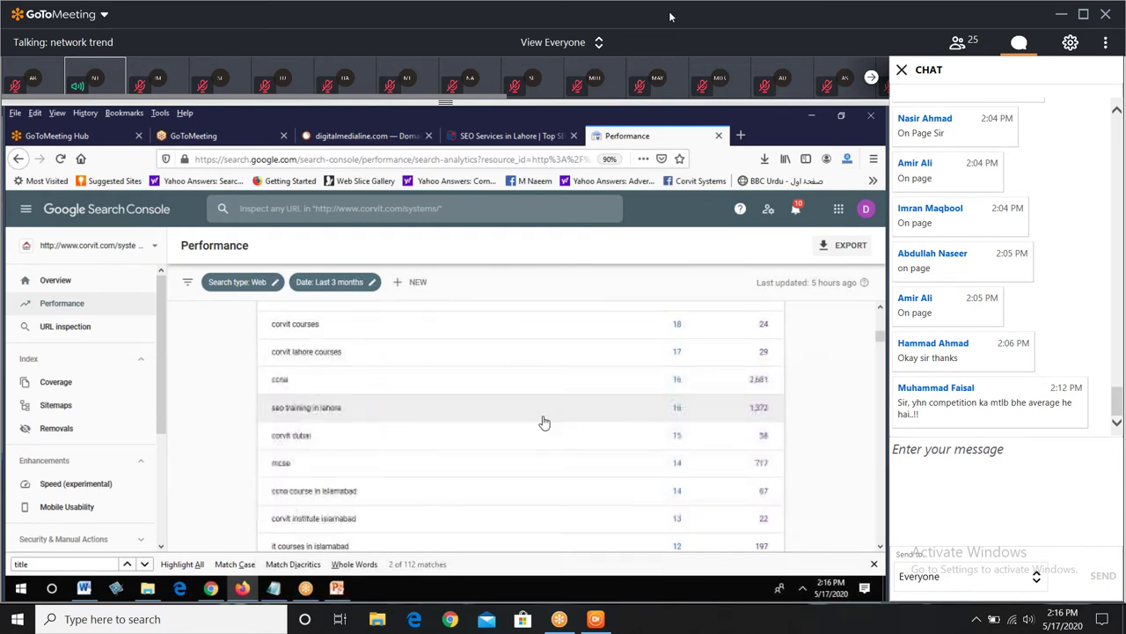
scroll(543, 423, "down", 3)
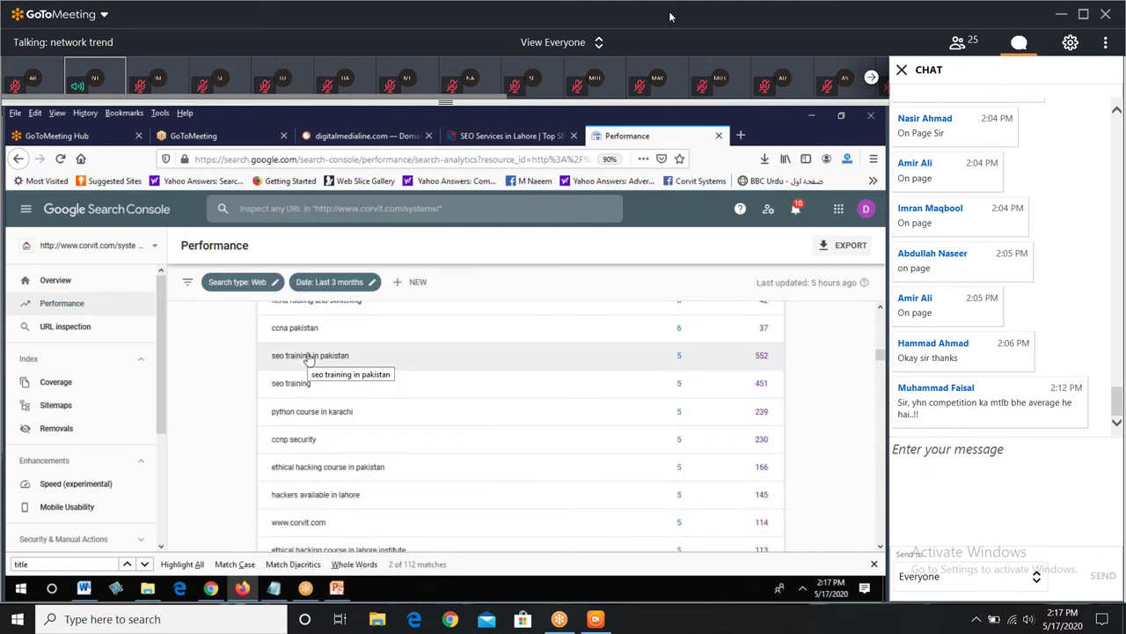
scroll(310, 360, "down", 2)
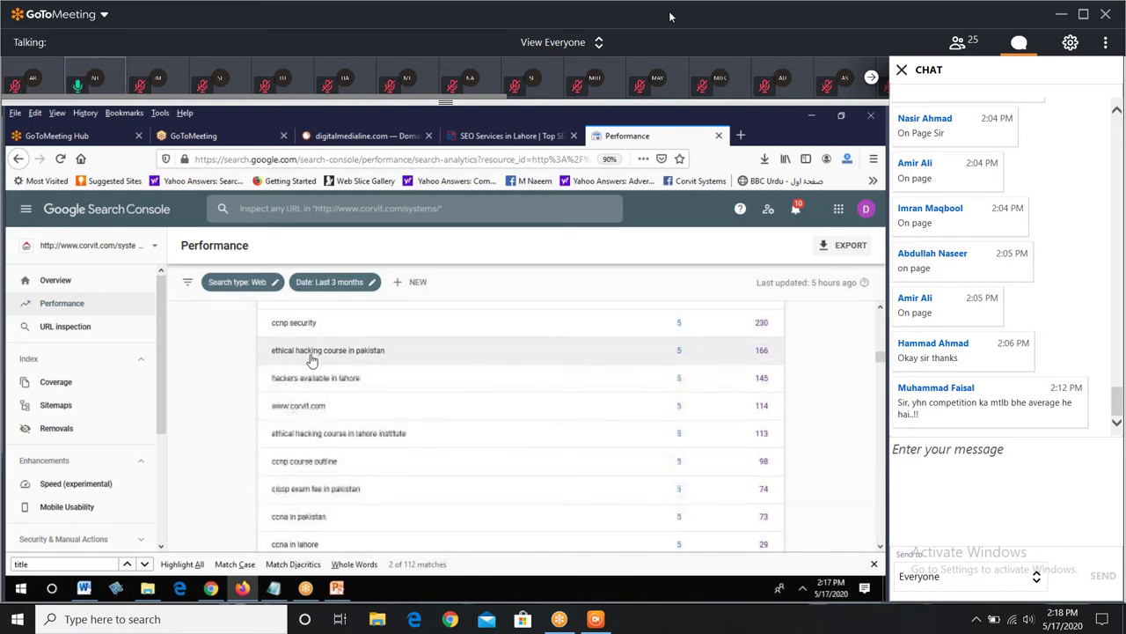
scroll(310, 360, "down", 1)
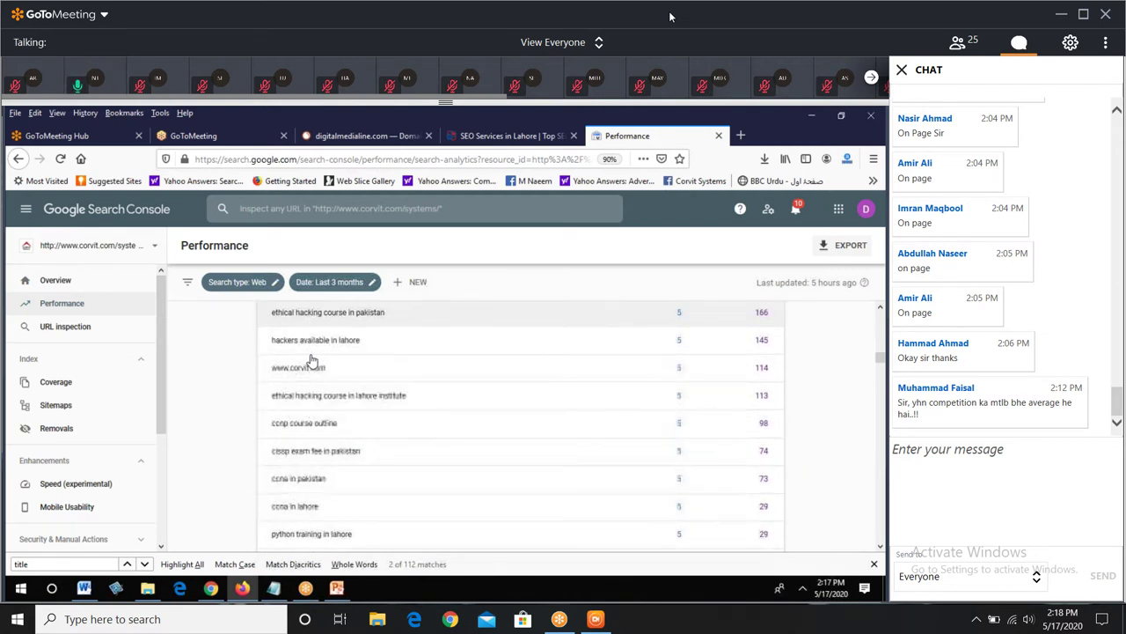
scroll(309, 360, "down", 4)
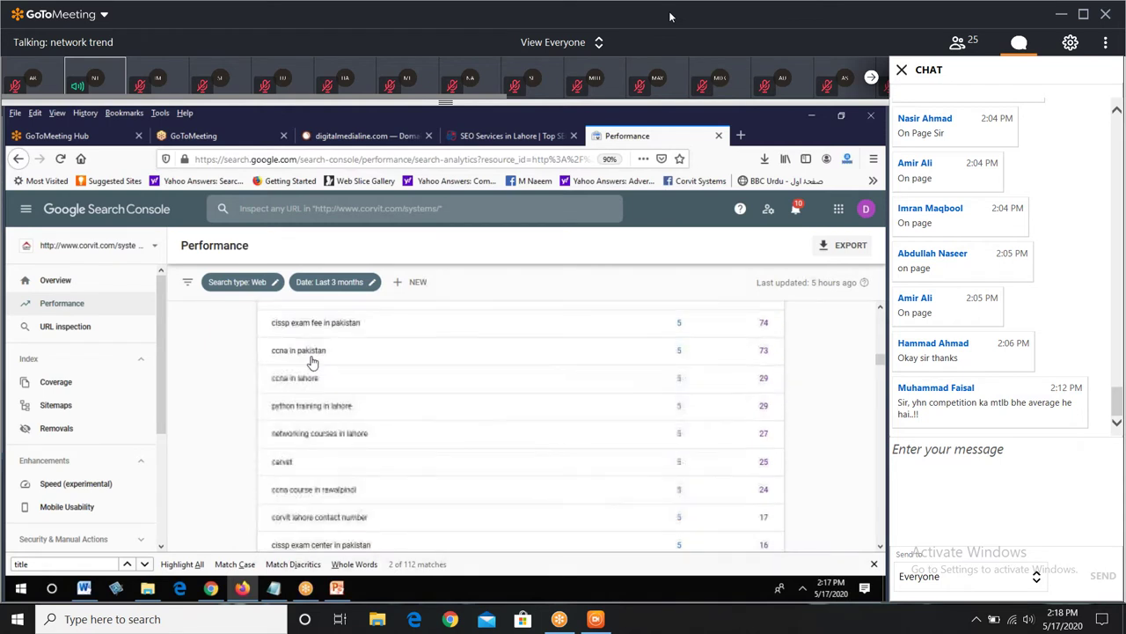
scroll(312, 362, "down", 3)
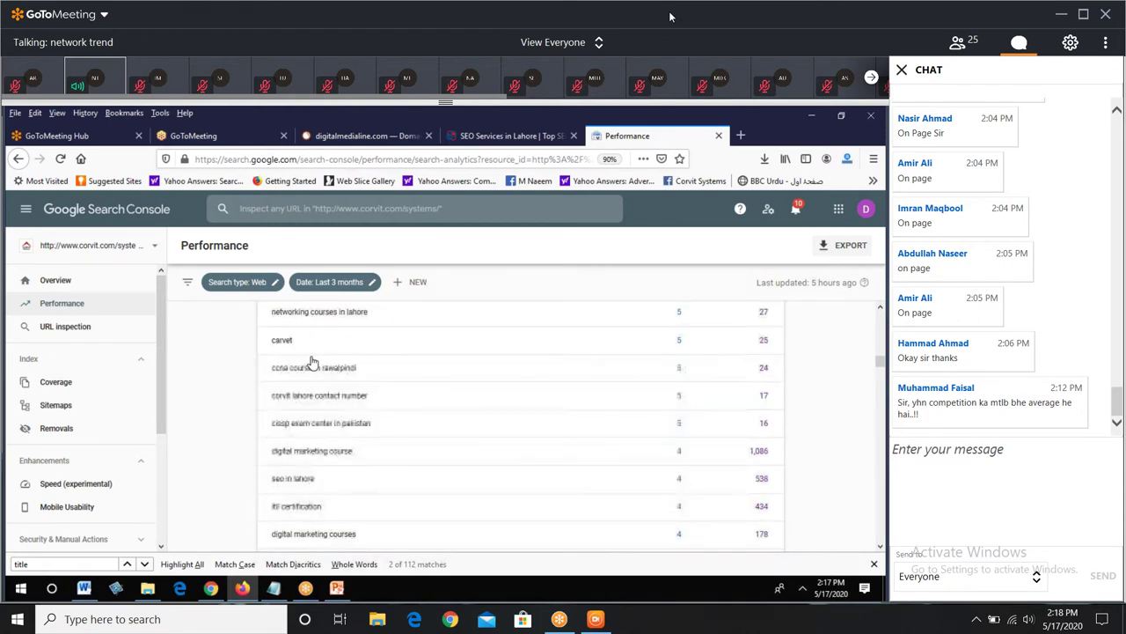
scroll(315, 370, "down", 2)
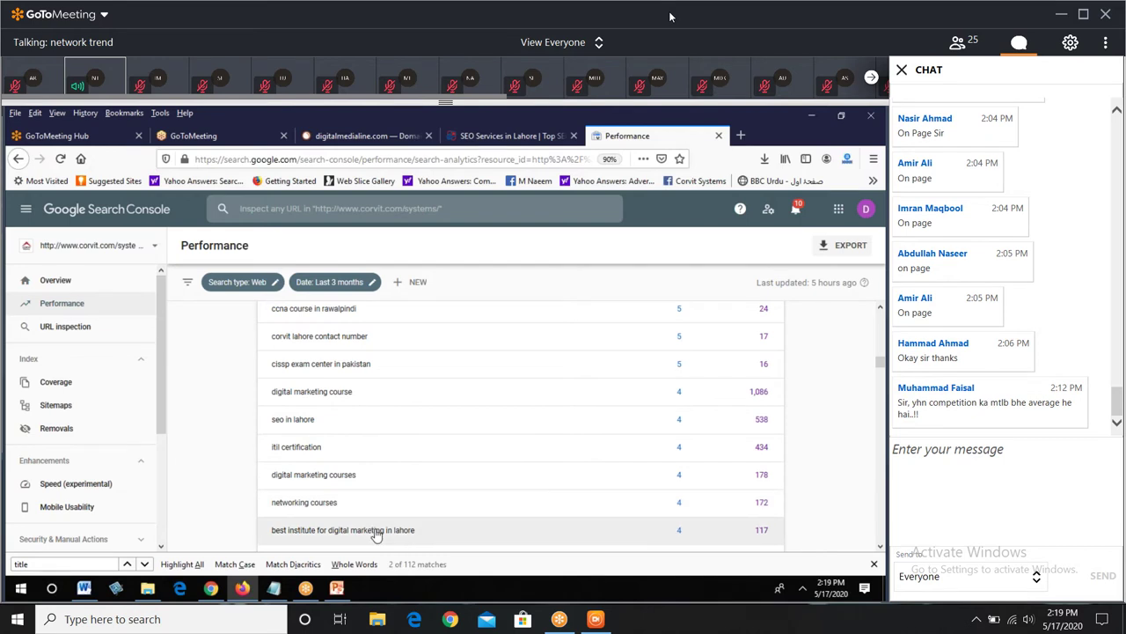
scroll(376, 534, "down", 1)
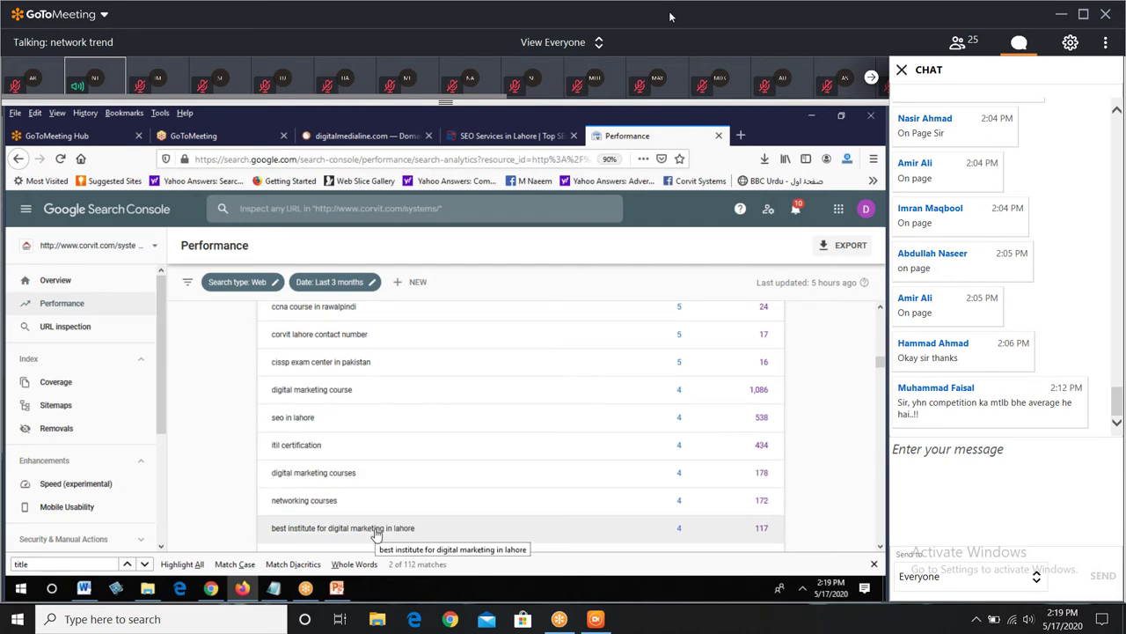
scroll(376, 534, "down", 1)
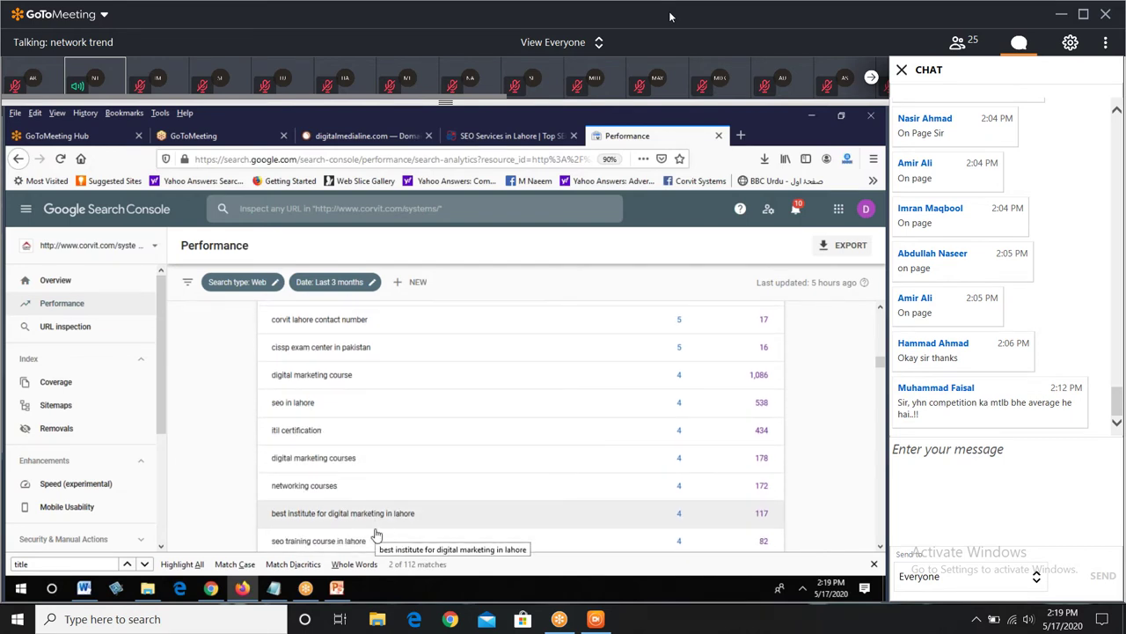
scroll(376, 534, "down", 1)
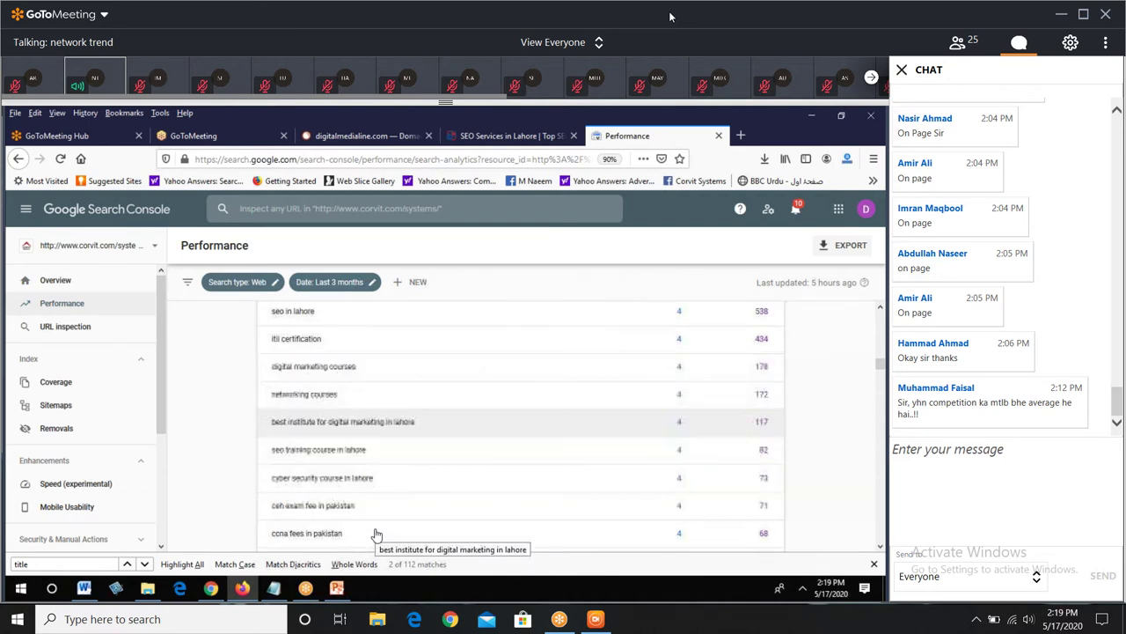
scroll(402, 449, "down", 2)
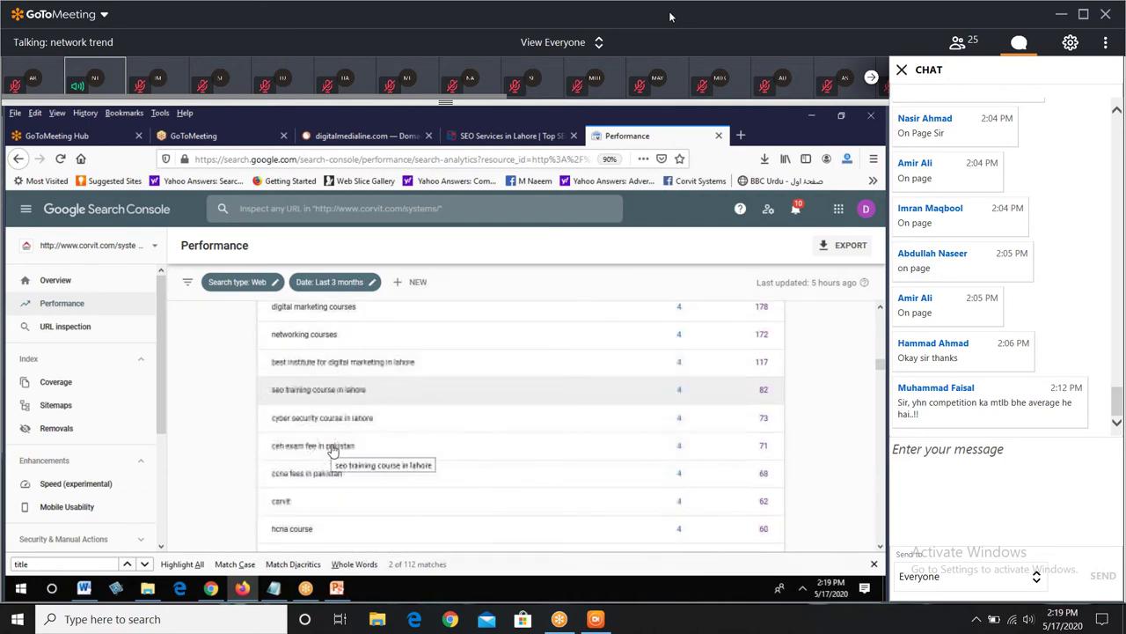
scroll(333, 449, "down", 4)
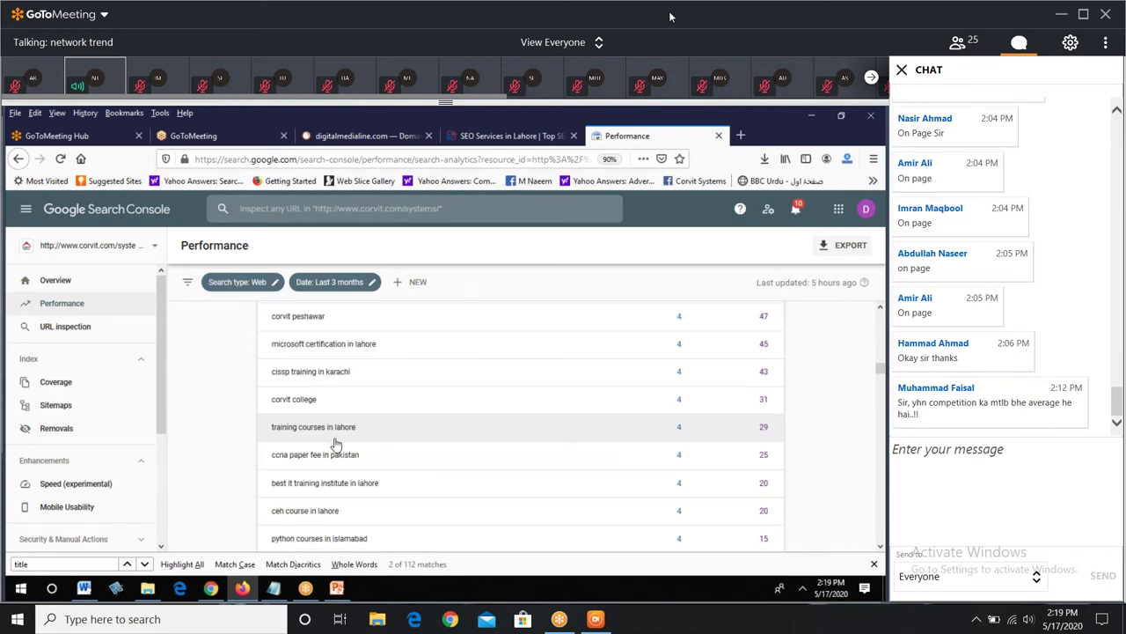
scroll(335, 444, "down", 1)
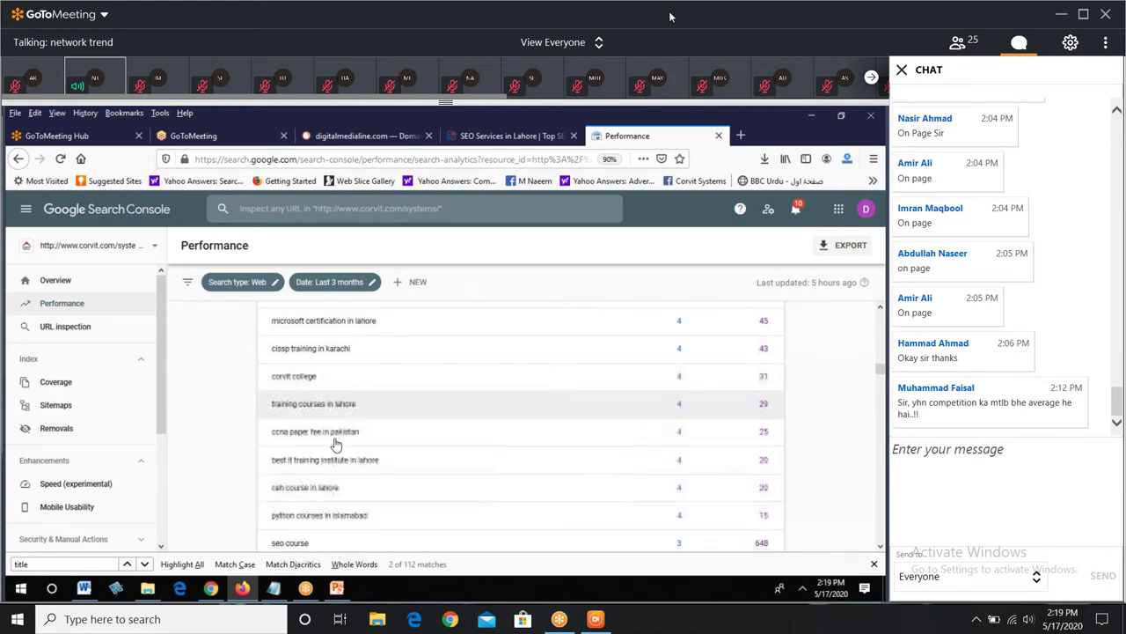
scroll(336, 444, "down", 2)
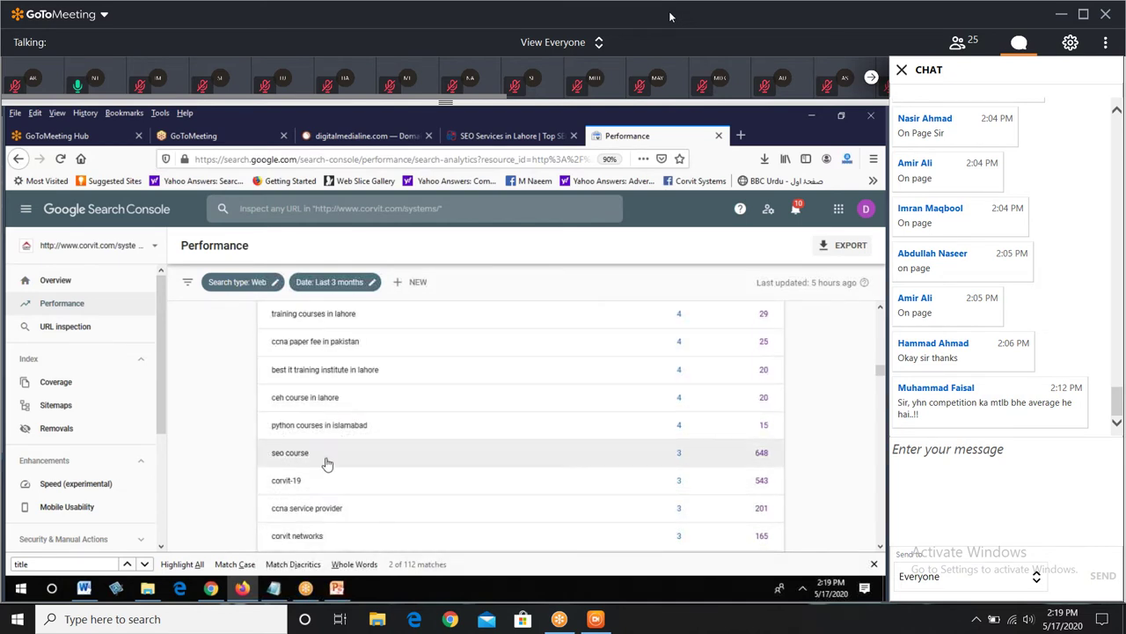
scroll(327, 464, "down", 1)
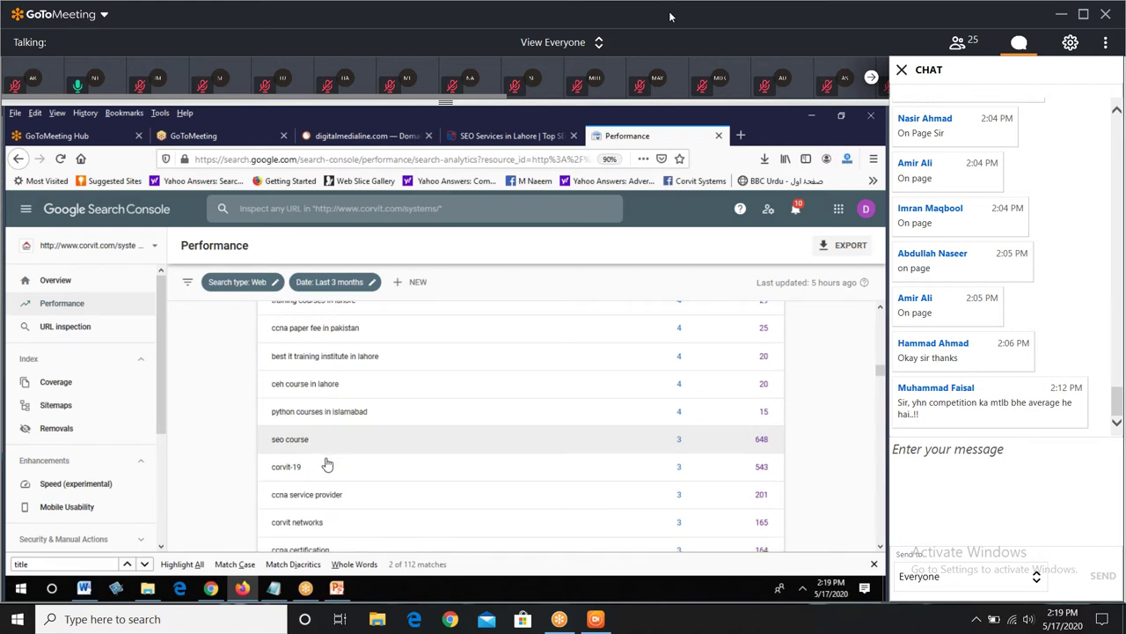
scroll(326, 464, "down", 1)
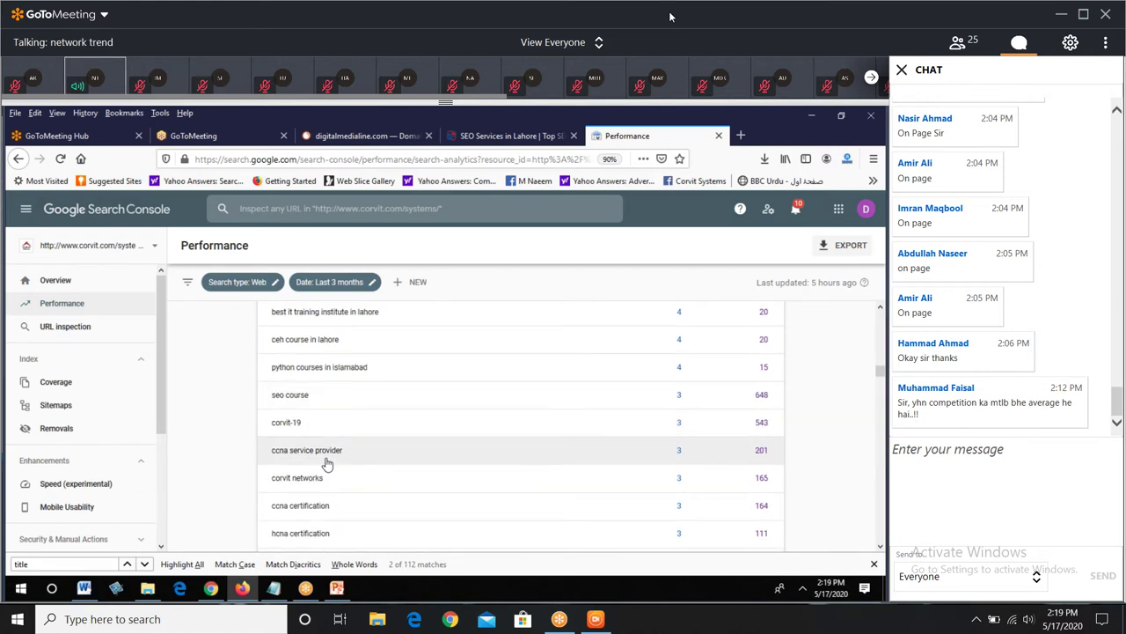
scroll(326, 464, "down", 2)
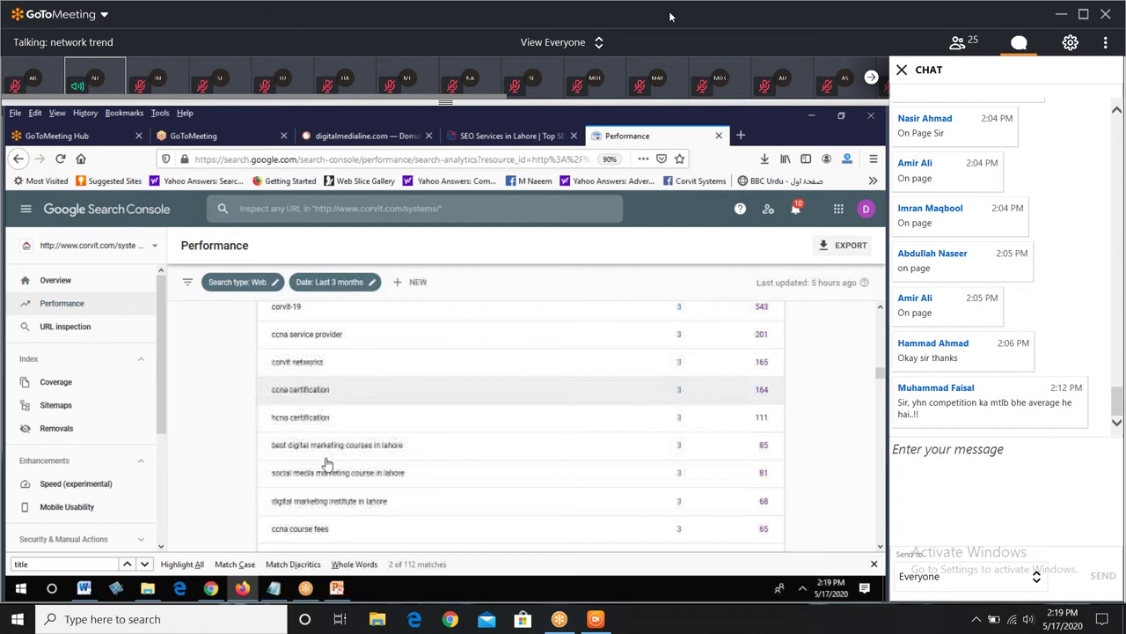
scroll(327, 463, "down", 4)
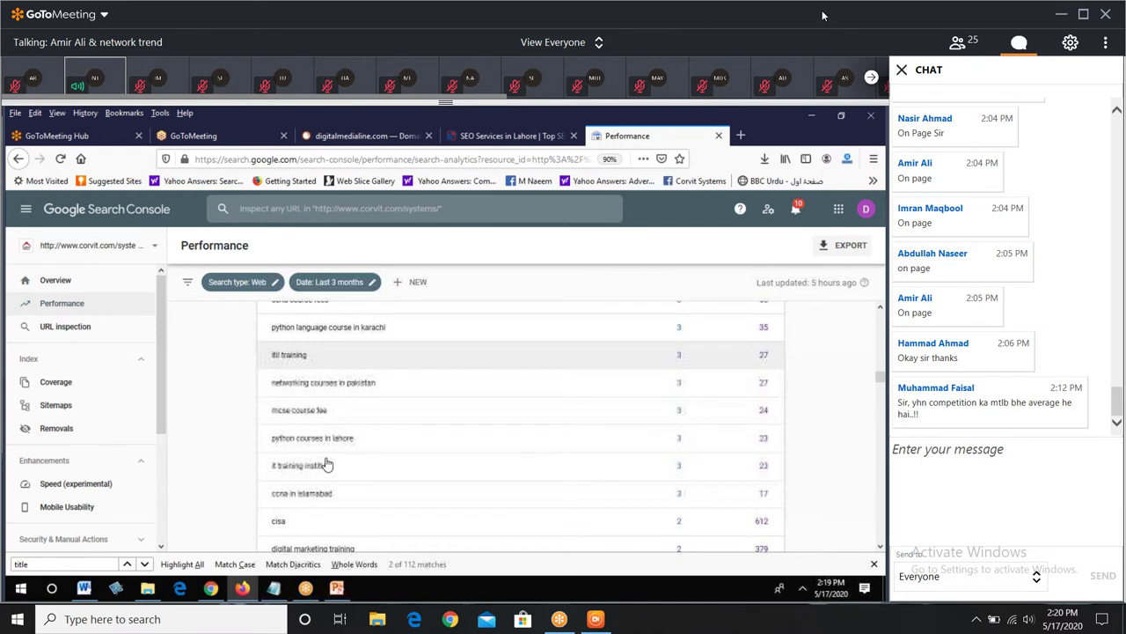
mouse_move(579, 363)
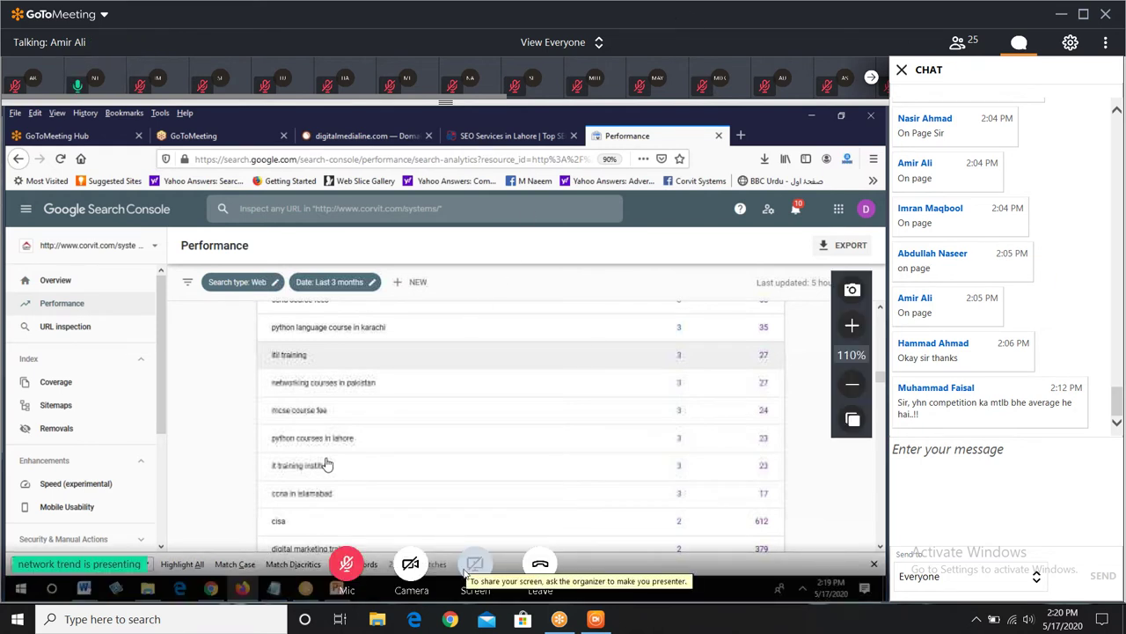
left_click(585, 626)
left_click(586, 626)
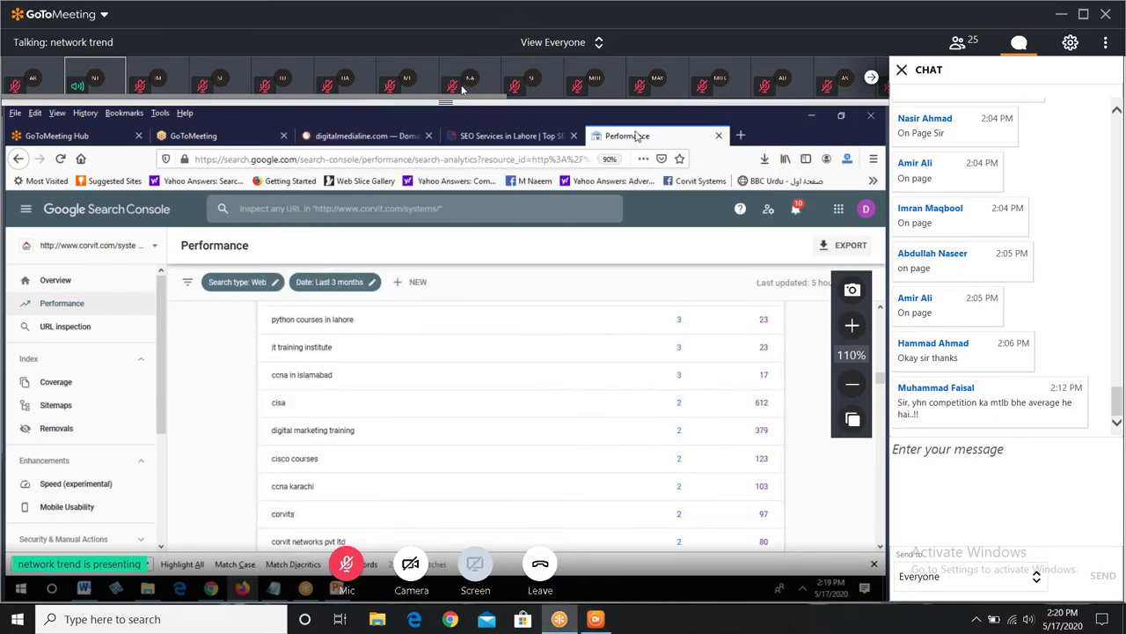
left_click_drag(458, 100, 265, 126)
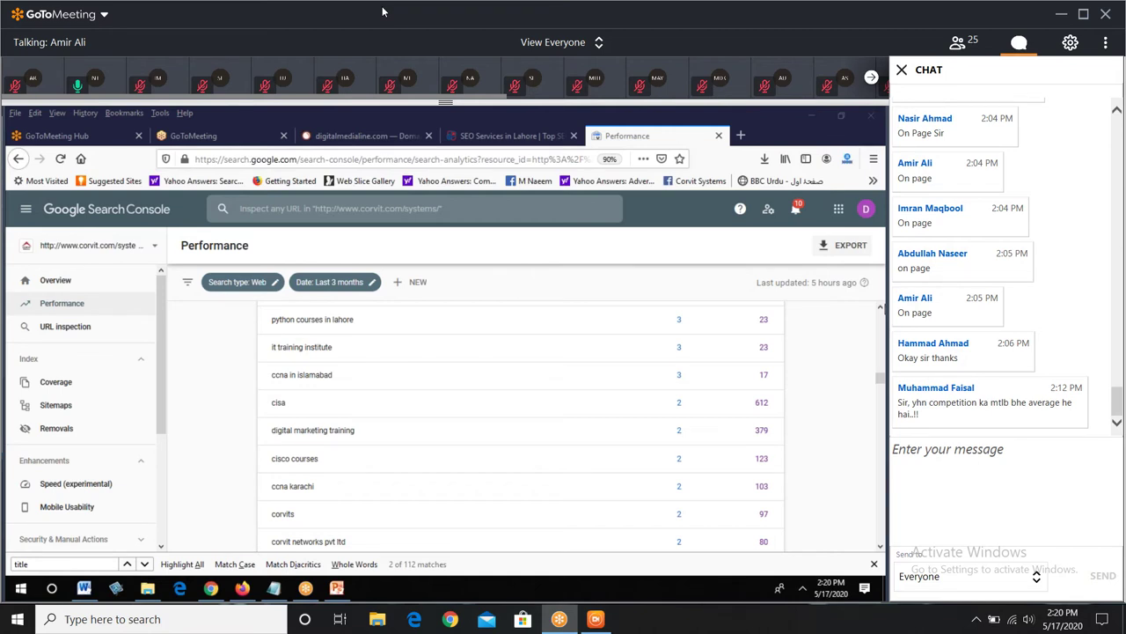
mouse_move(433, 65)
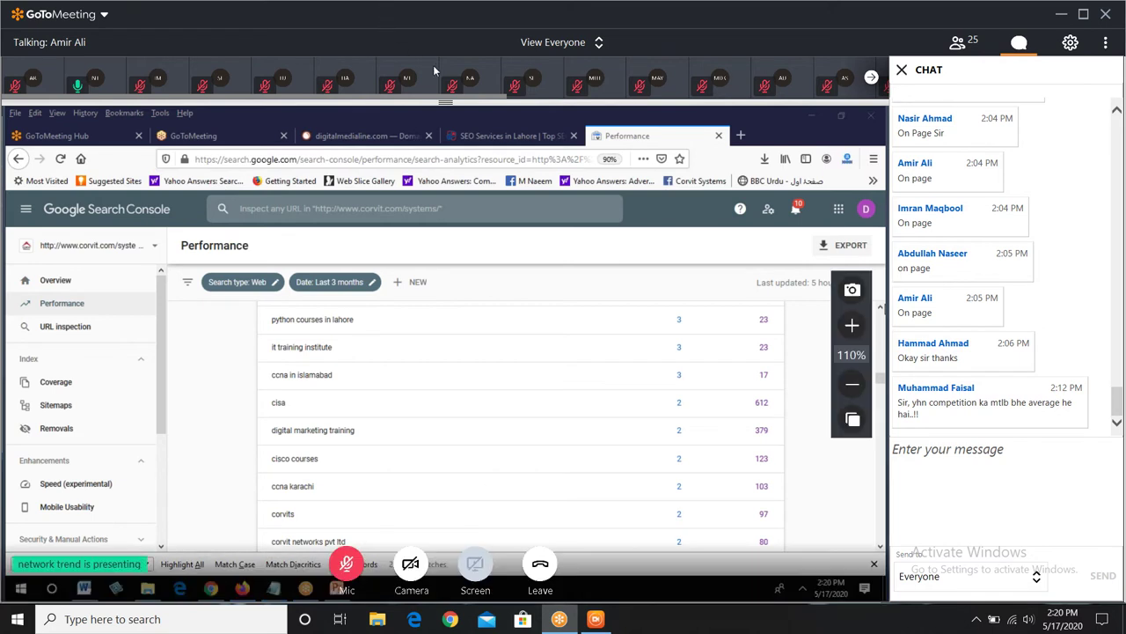
left_click_drag(449, 99, 155, 5)
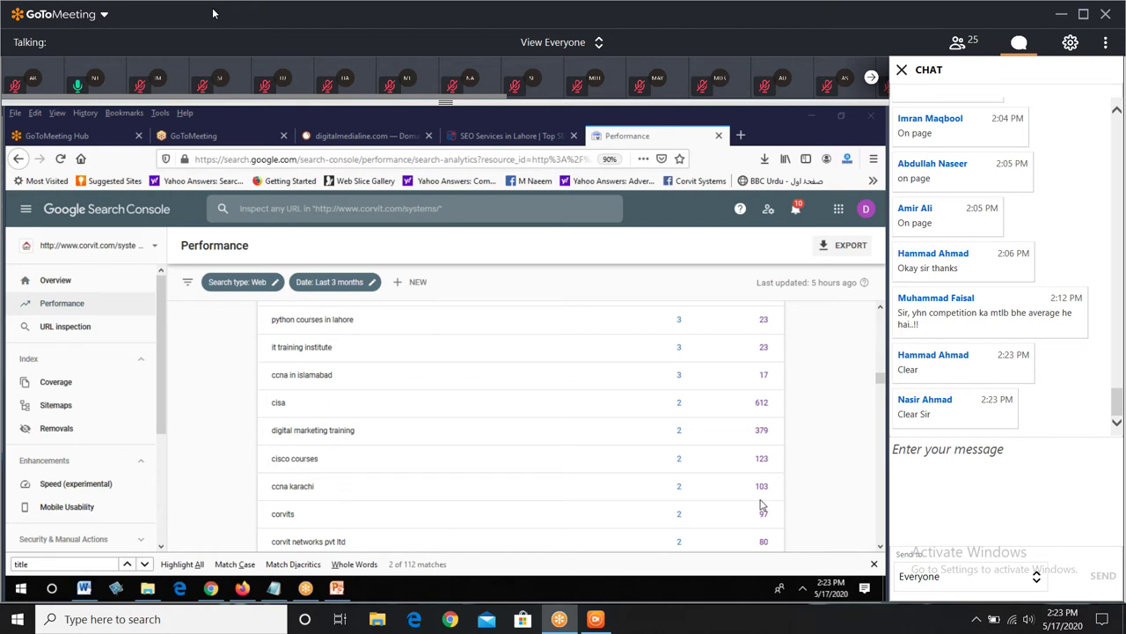
mouse_move(339, 20)
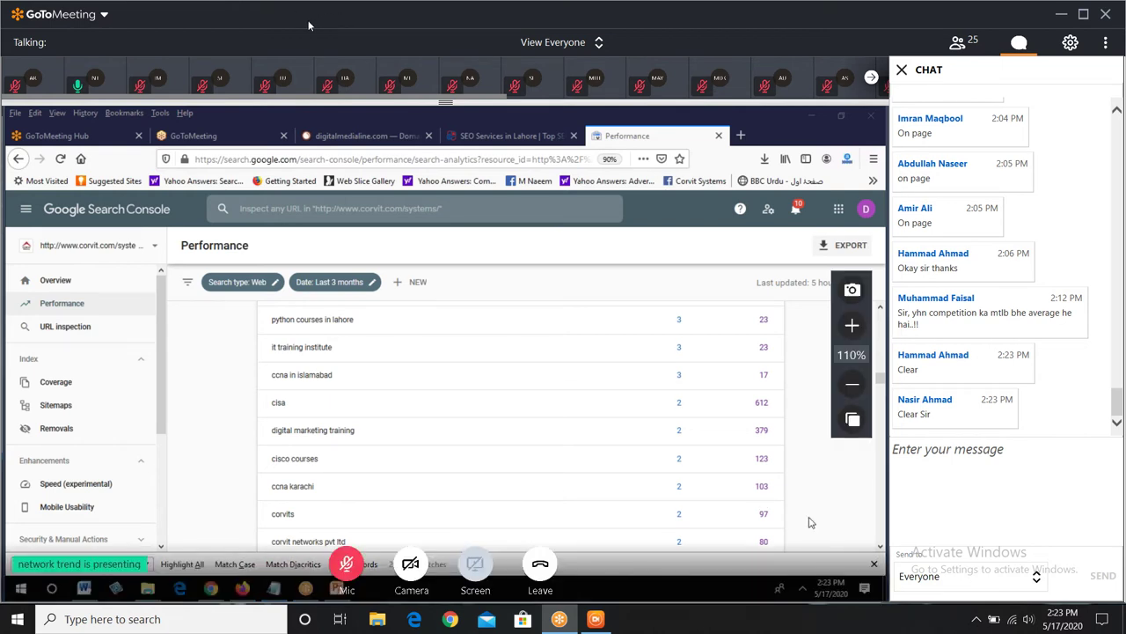